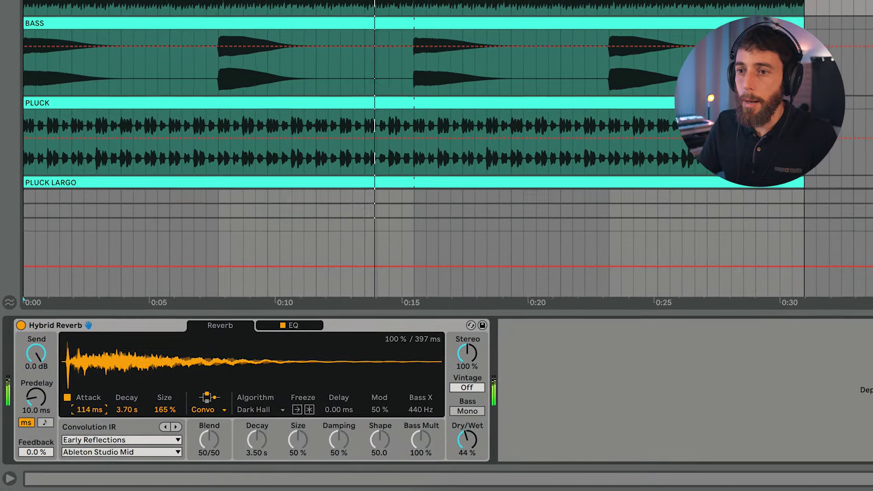
Adjust the Size of the convolution impulse response in Hybrid Reverb
{"action": "left_click_drag", "start_coordinate": [171, 409], "coordinate": [195, 403]}
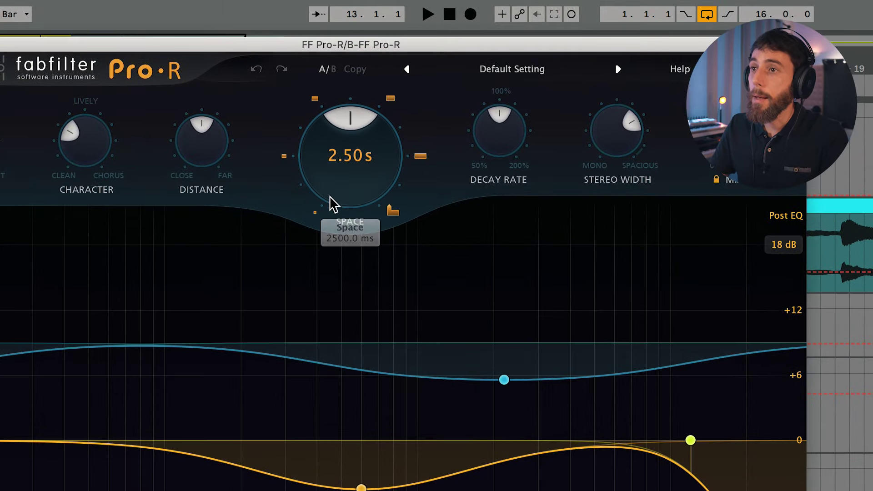
Try Pro-R's Space at its preset decay times of 0.20 s, 10 s, 5.20 s and 3.20 s
{"action": "mouse_move", "coordinate": [325, 178]}
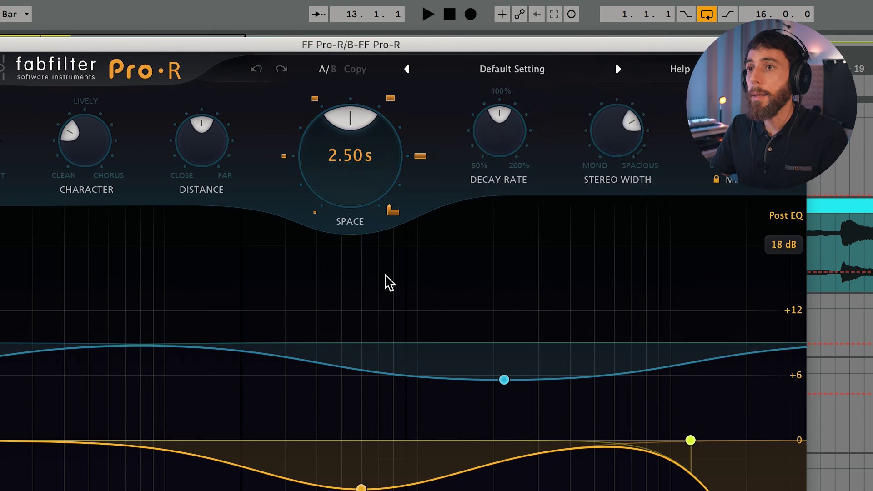
{"action": "left_click", "coordinate": [315, 213]}
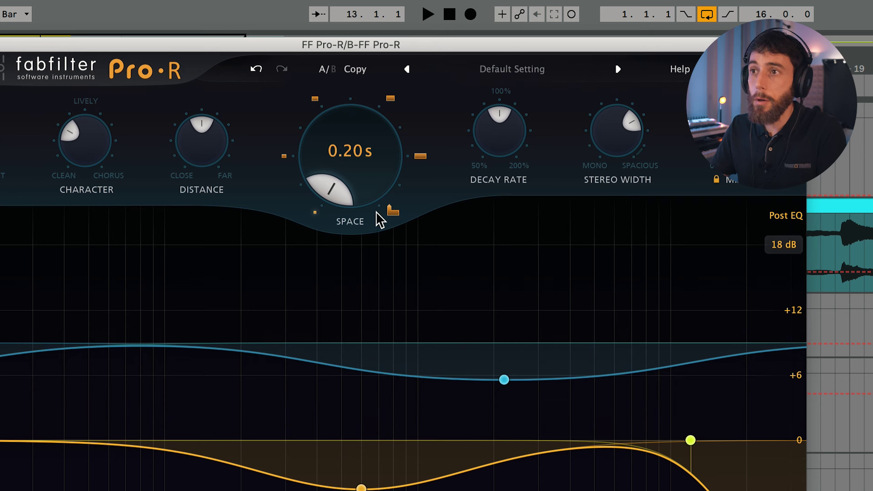
{"action": "left_click", "coordinate": [391, 211]}
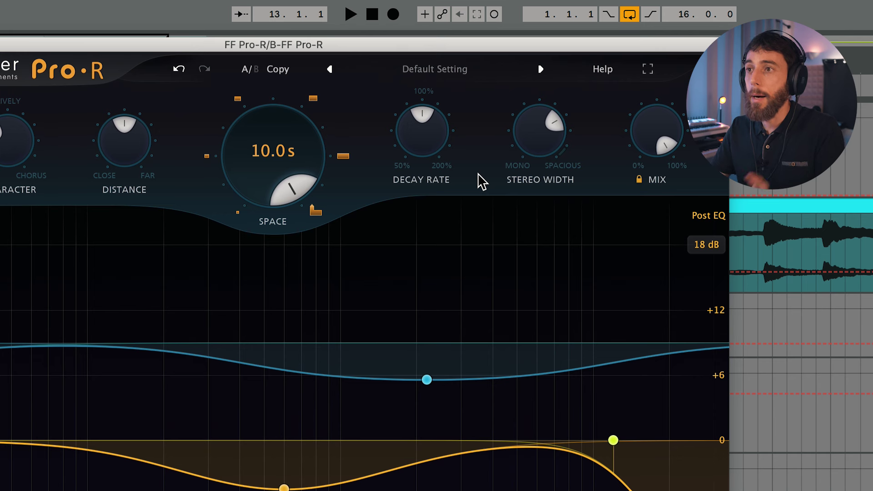
{"action": "left_click", "coordinate": [345, 157]}
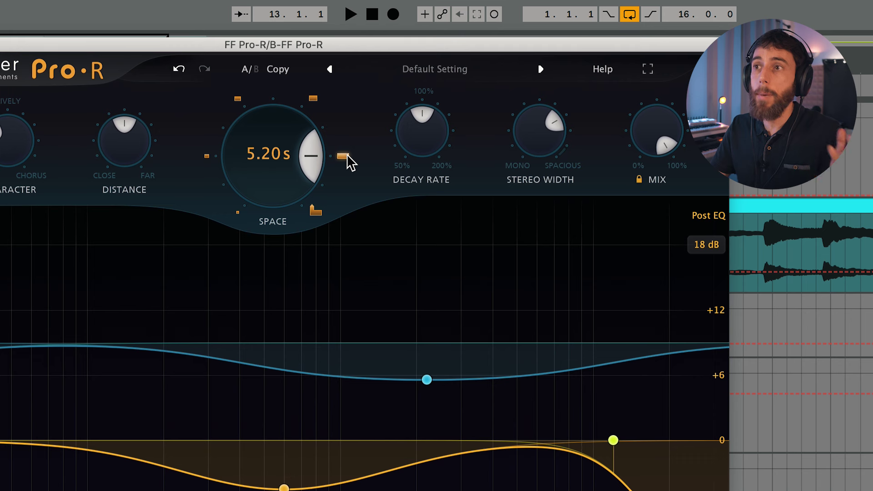
{"action": "left_click", "coordinate": [311, 97]}
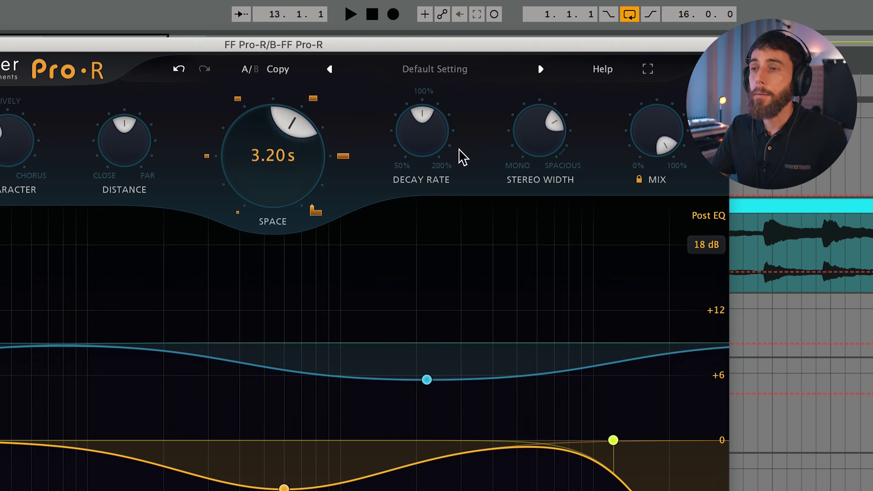
{"action": "left_click", "coordinate": [319, 208]}
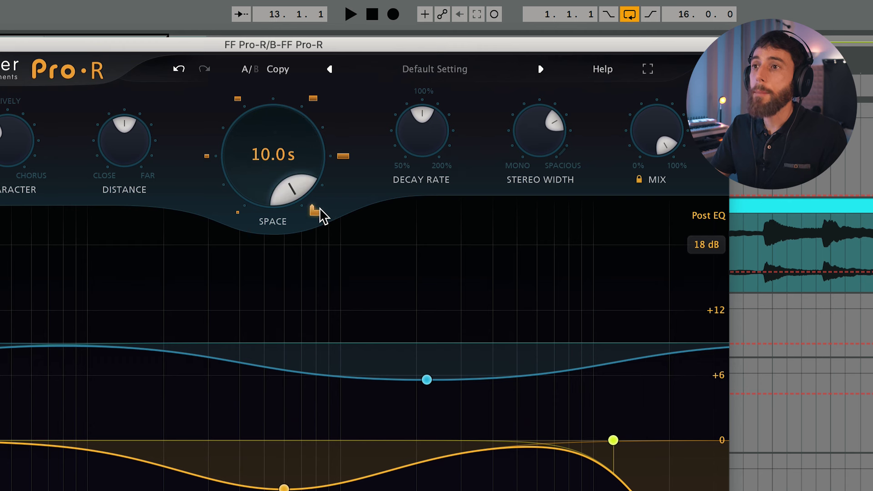
{"action": "left_click", "coordinate": [239, 210]}
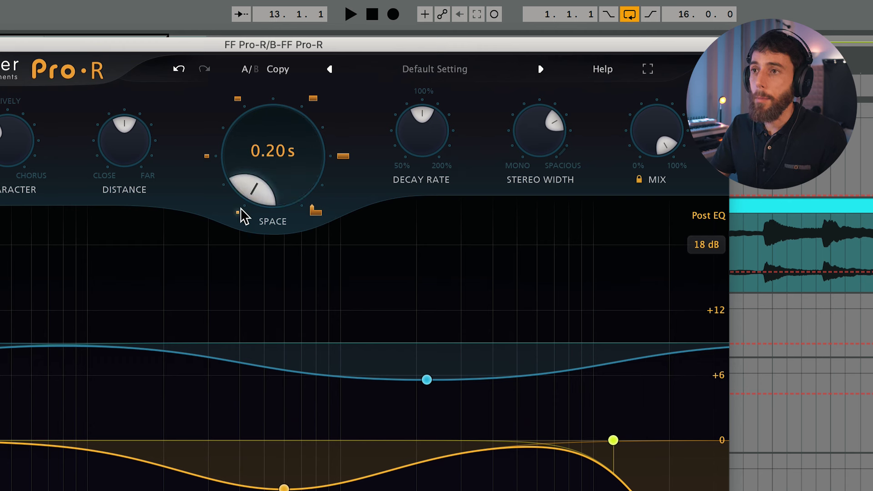
Set Pro-R's Space to 10 s and lower its Decay Rate to 50%
{"action": "left_click", "coordinate": [314, 210]}
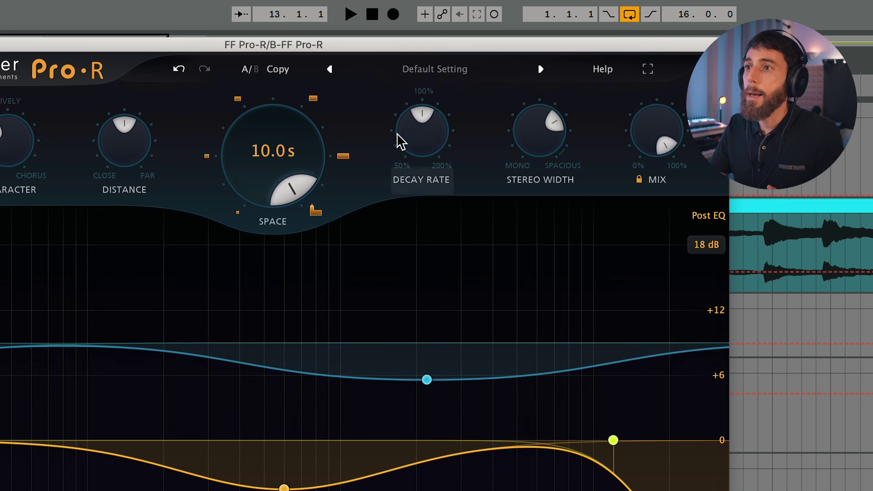
{"action": "left_click_drag", "start_coordinate": [405, 123], "coordinate": [408, 263]}
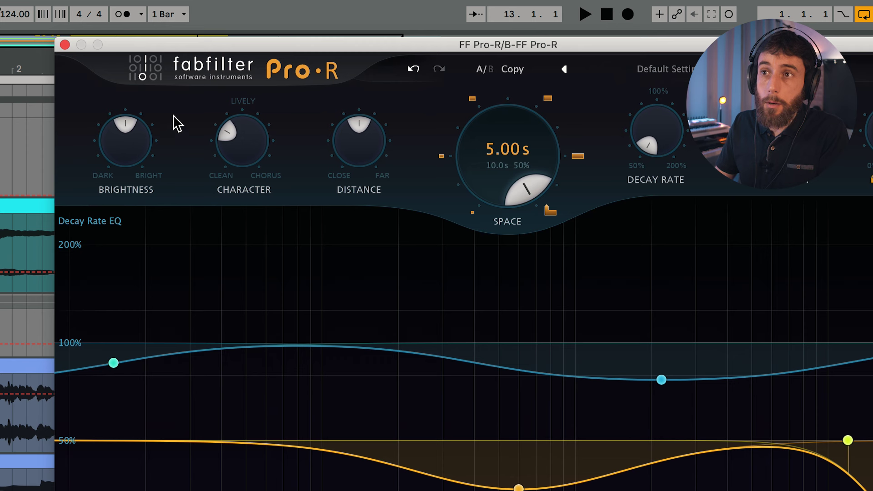
Sweep the reverb's Brightness down to its darkest setting and up to full brightness at 100%
{"action": "left_click_drag", "start_coordinate": [140, 136], "coordinate": [113, 244]}
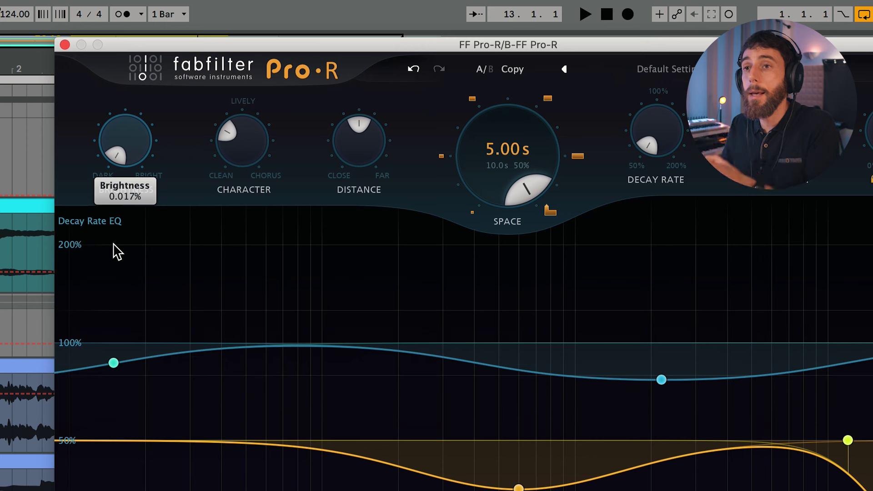
{"action": "left_click_drag", "start_coordinate": [130, 168], "coordinate": [111, 154]}
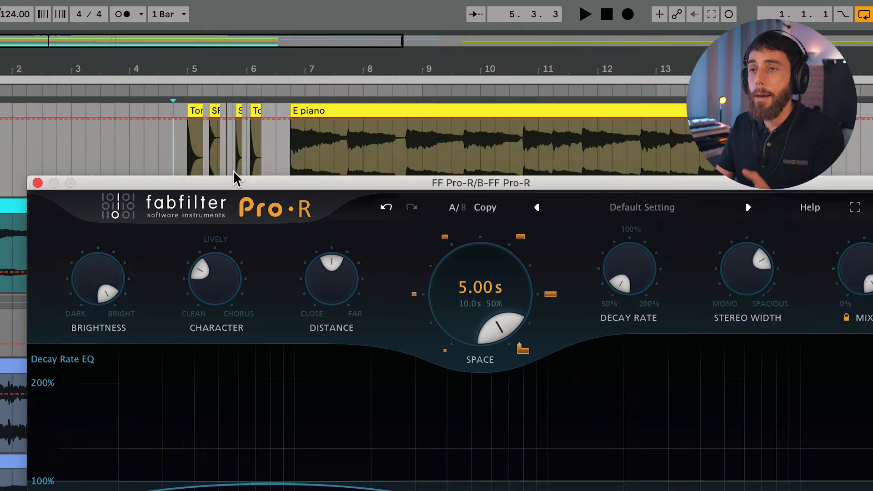
Uncover the clips beside the E piano, play them from bar 5 and reduce the reverb's Brightness from bright to fully dark
{"action": "left_click_drag", "start_coordinate": [233, 177], "coordinate": [223, 219]}
{"action": "key", "text": "space"}
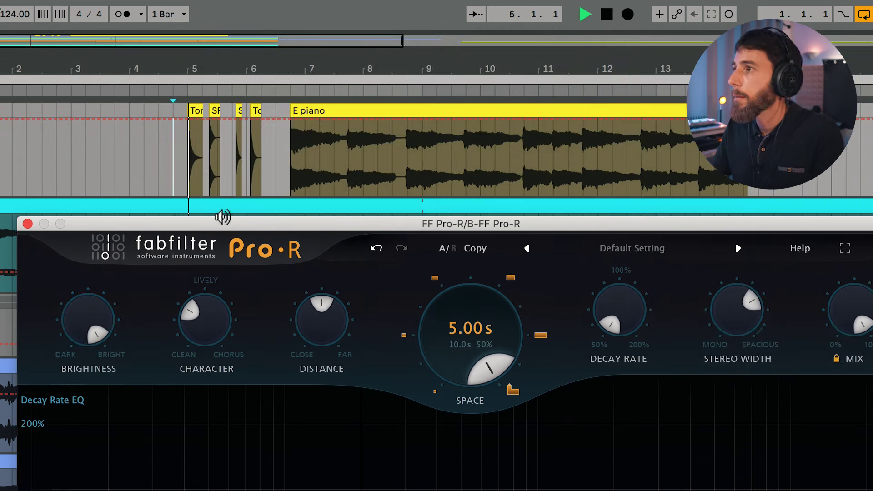
{"action": "mouse_move", "coordinate": [79, 334]}
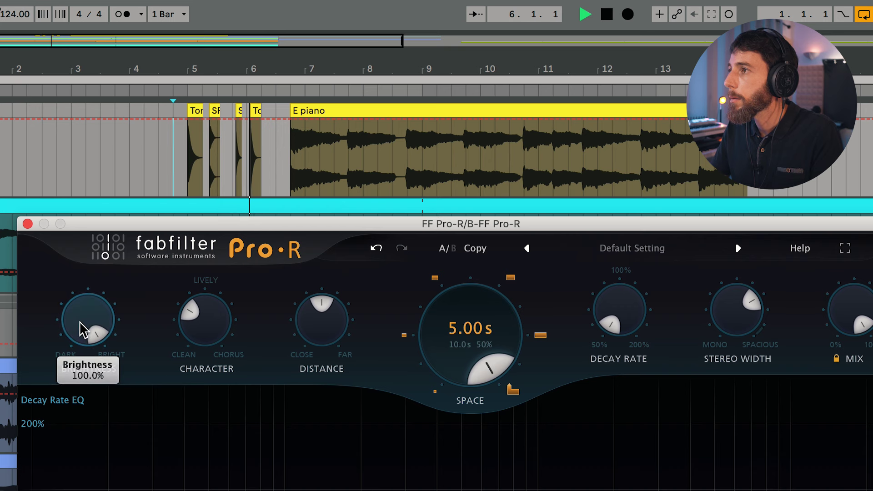
{"action": "left_click_drag", "start_coordinate": [83, 329], "coordinate": [83, 391]}
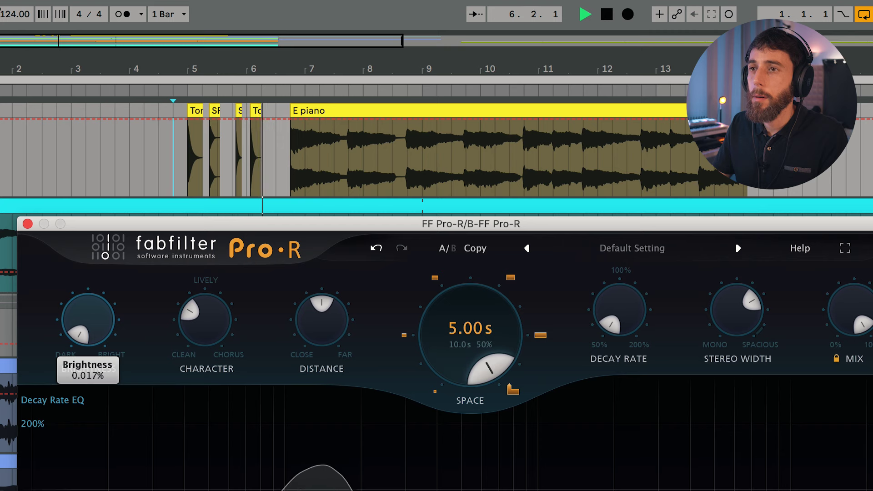
{"action": "key", "text": "space"}
{"action": "left_click_drag", "start_coordinate": [308, 229], "coordinate": [309, 220]}
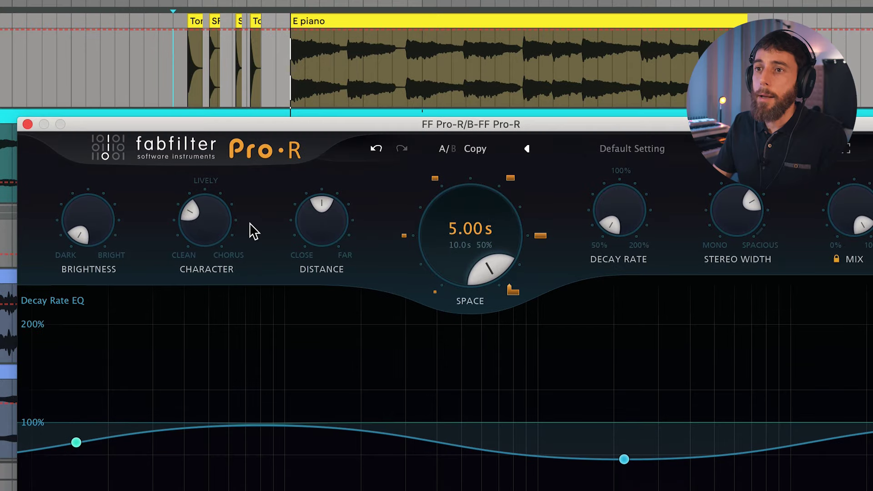
Try the reverb's Character at 0%, 50% and full Chorus, and return it to Clean at 0%
{"action": "left_click_drag", "start_coordinate": [218, 237], "coordinate": [204, 296]}
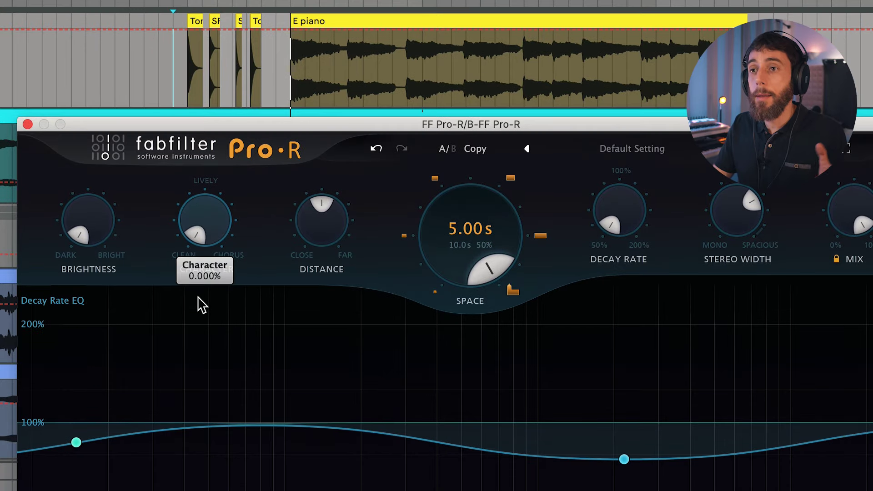
{"action": "double_click", "coordinate": [213, 225]}
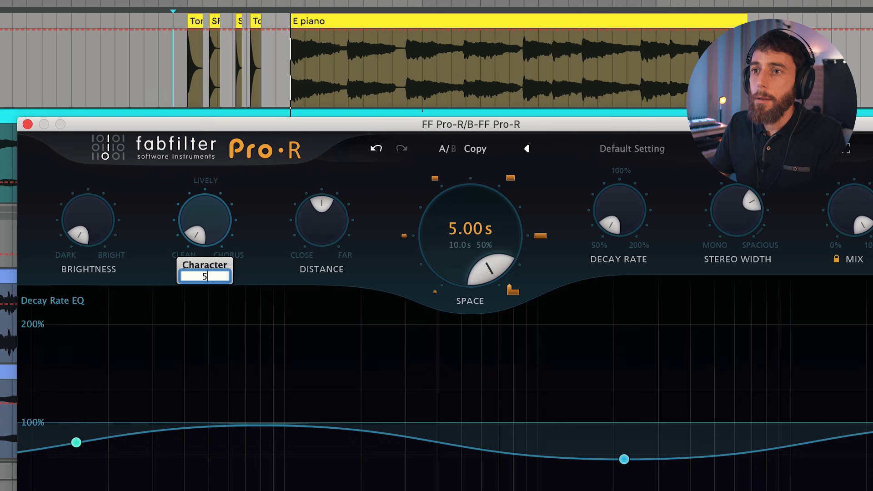
{"action": "key", "text": "Return"}
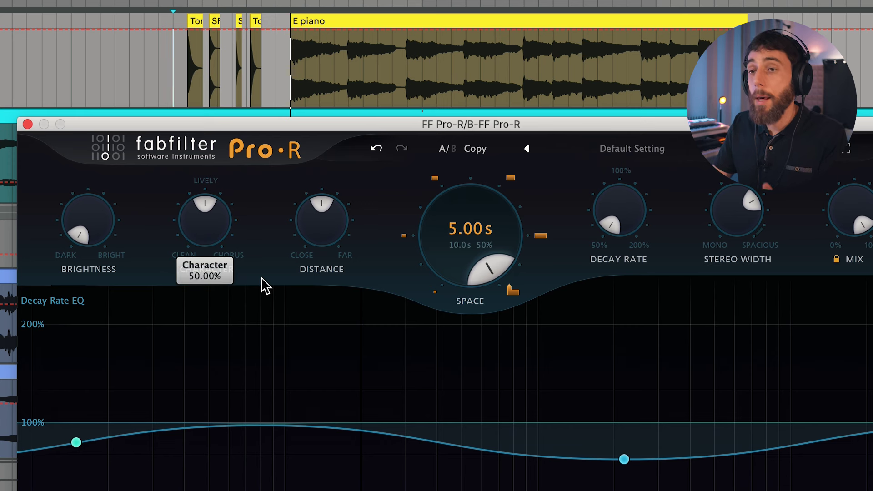
{"action": "left_click_drag", "start_coordinate": [210, 244], "coordinate": [172, 96]}
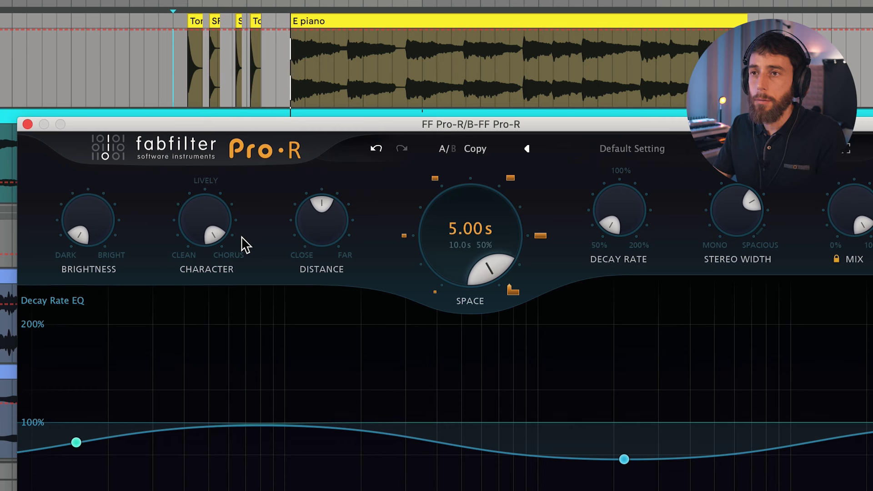
{"action": "left_click_drag", "start_coordinate": [220, 236], "coordinate": [184, 409]}
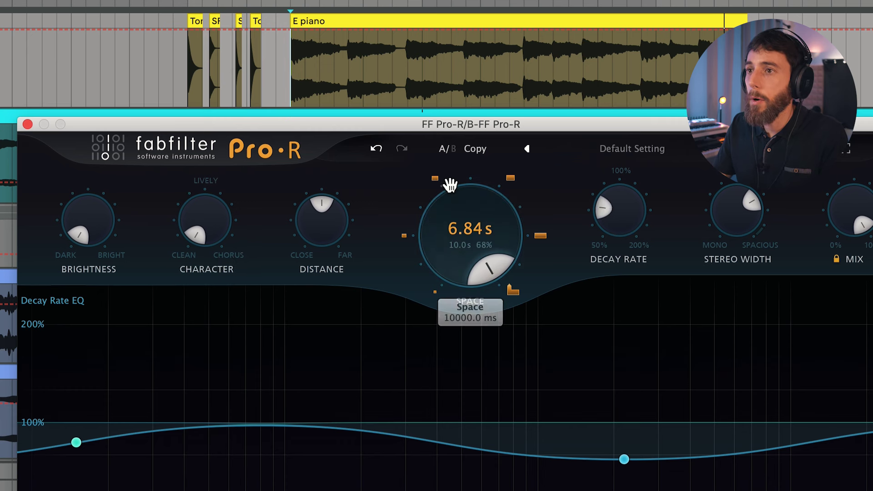
Set Space to 1.85 s and gradually raise Character from 0% to 100% while the E piano clip plays
{"action": "double_click", "coordinate": [440, 185]}
{"action": "mouse_move", "coordinate": [180, 210]}
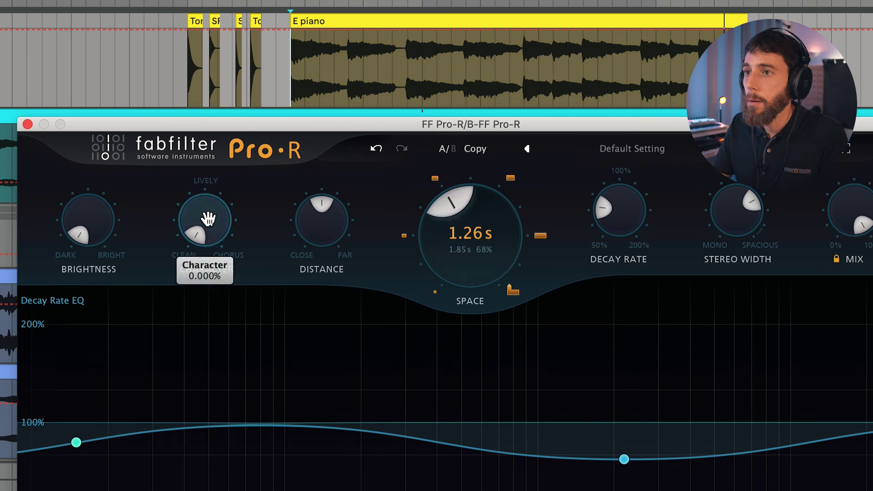
{"action": "scroll", "coordinate": [208, 219], "scroll_direction": "up", "scroll_amount": 15}
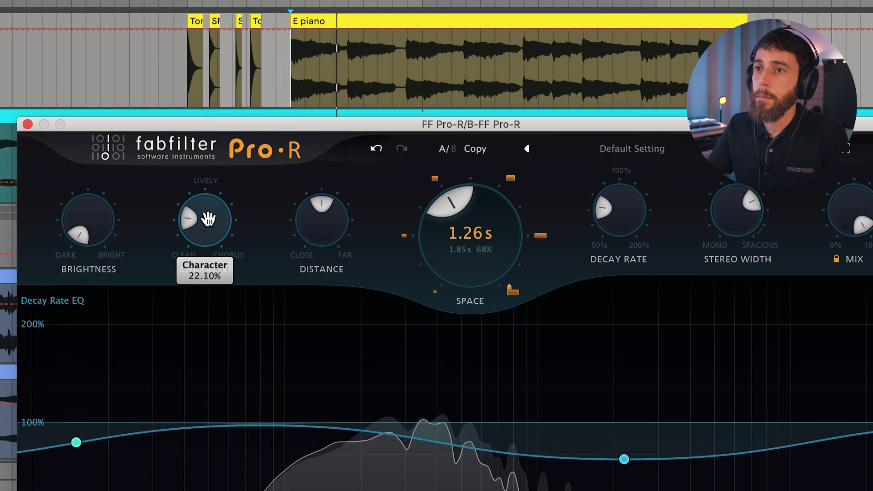
{"action": "scroll", "coordinate": [208, 219], "scroll_direction": "up", "scroll_amount": 20}
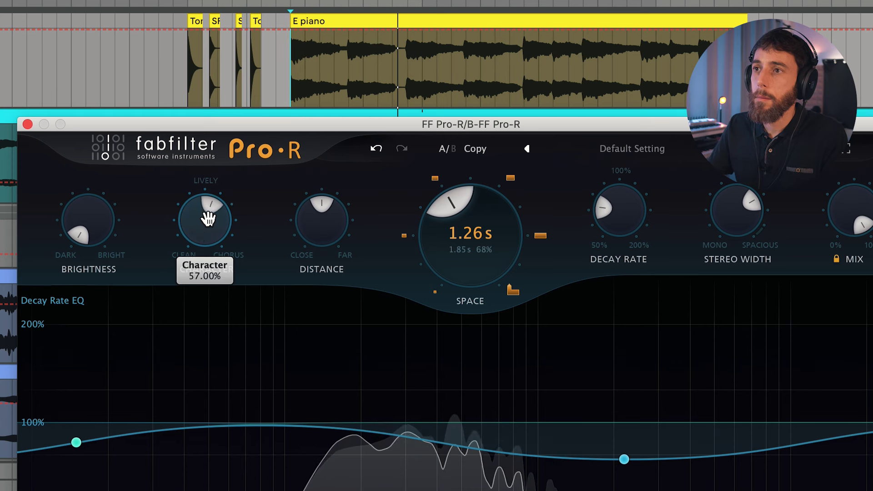
{"action": "scroll", "coordinate": [209, 219], "scroll_direction": "up", "scroll_amount": 10}
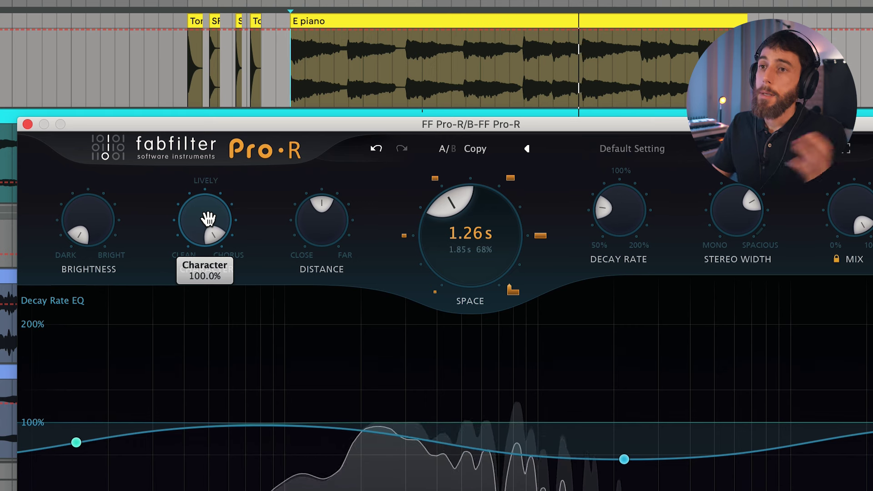
Lower Character to 0% during playback and raise it well past the Lively midpoint towards Chorus
{"action": "scroll", "coordinate": [209, 220], "scroll_direction": "down", "scroll_amount": 20}
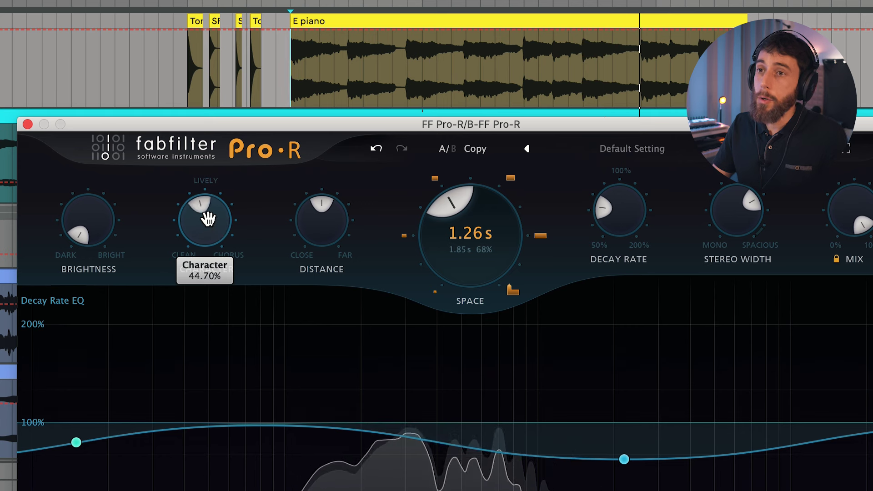
{"action": "scroll", "coordinate": [208, 219], "scroll_direction": "down", "scroll_amount": 6}
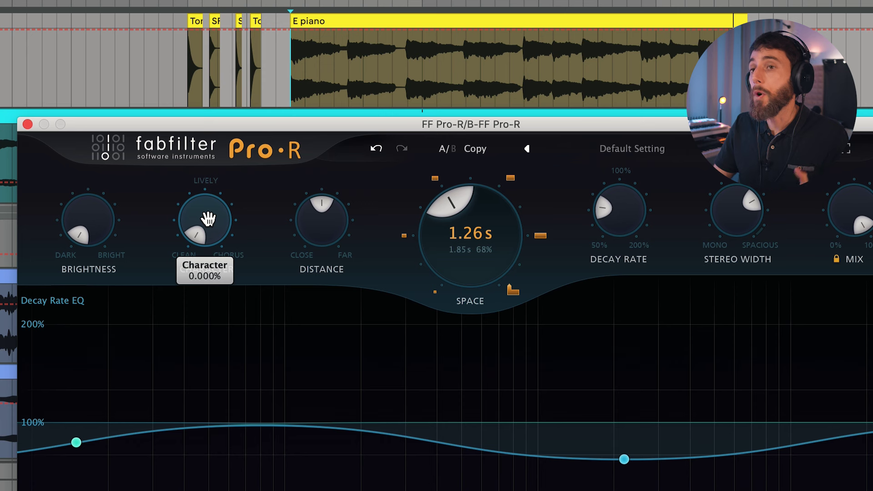
{"action": "left_click_drag", "start_coordinate": [208, 219], "coordinate": [149, 73]}
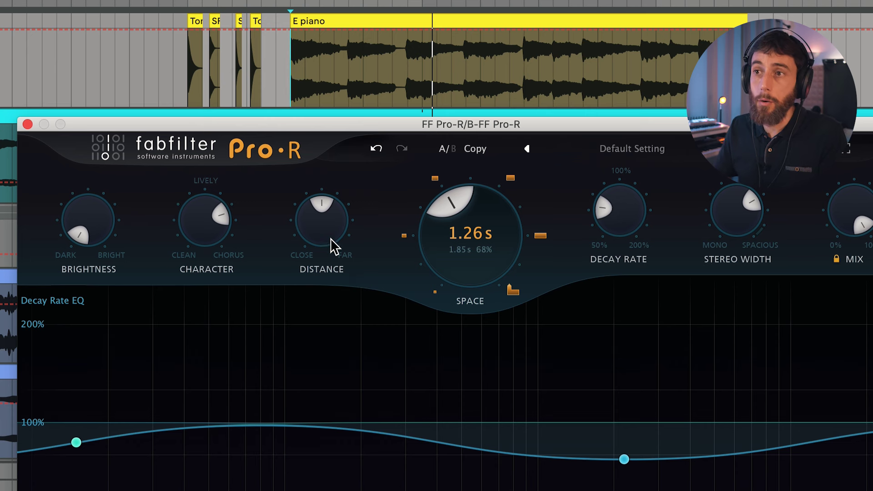
Sweep the reverb's Distance repeatedly between Close at 0% and the Far side, leaving it towards Far
{"action": "left_click_drag", "start_coordinate": [318, 228], "coordinate": [286, 382]}
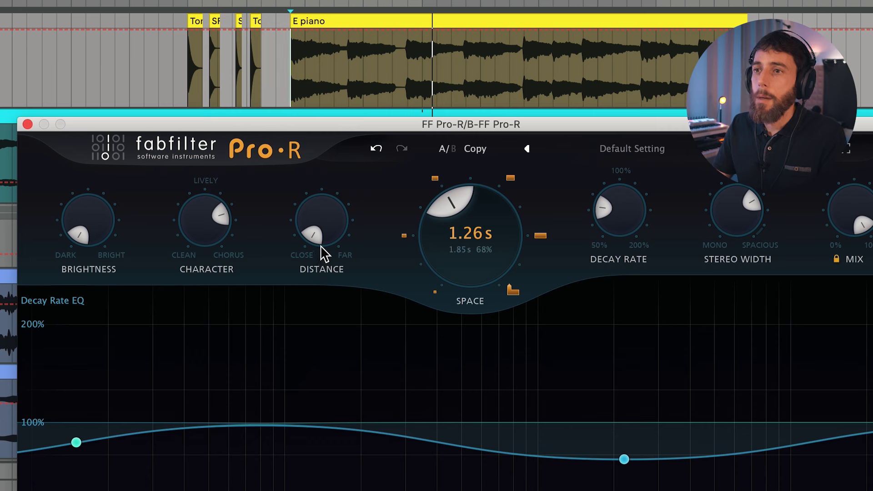
{"action": "left_click_drag", "start_coordinate": [318, 233], "coordinate": [345, 145]}
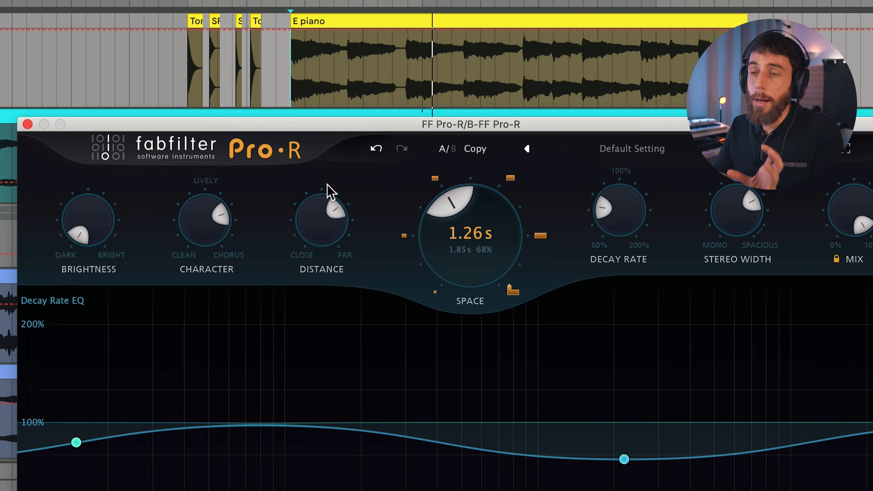
{"action": "mouse_move", "coordinate": [322, 200]}
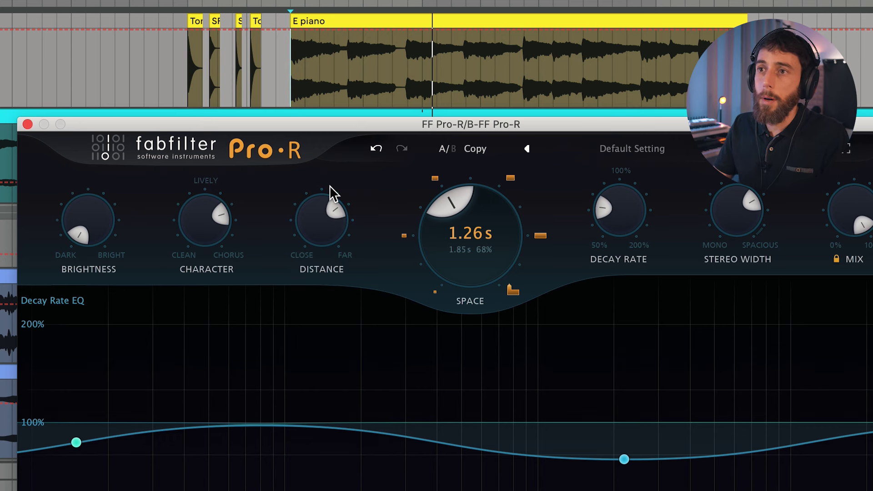
{"action": "left_click_drag", "start_coordinate": [322, 211], "coordinate": [232, 337]}
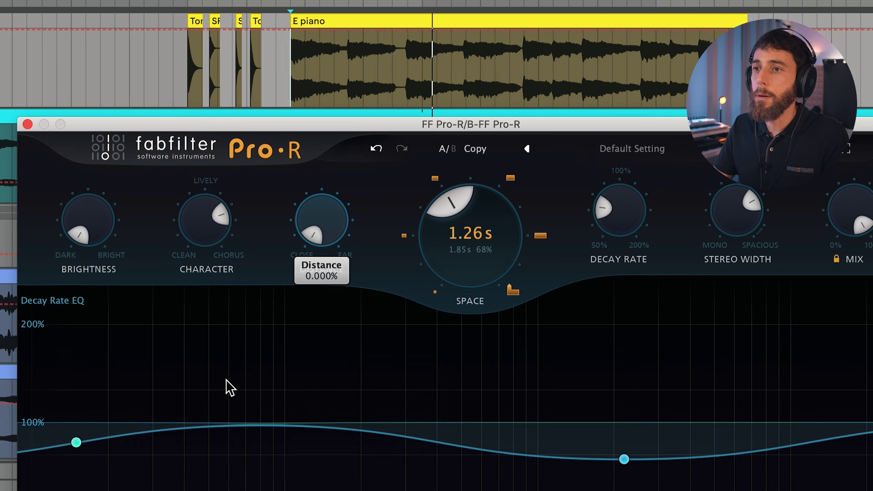
{"action": "left_click_drag", "start_coordinate": [335, 226], "coordinate": [298, 83]}
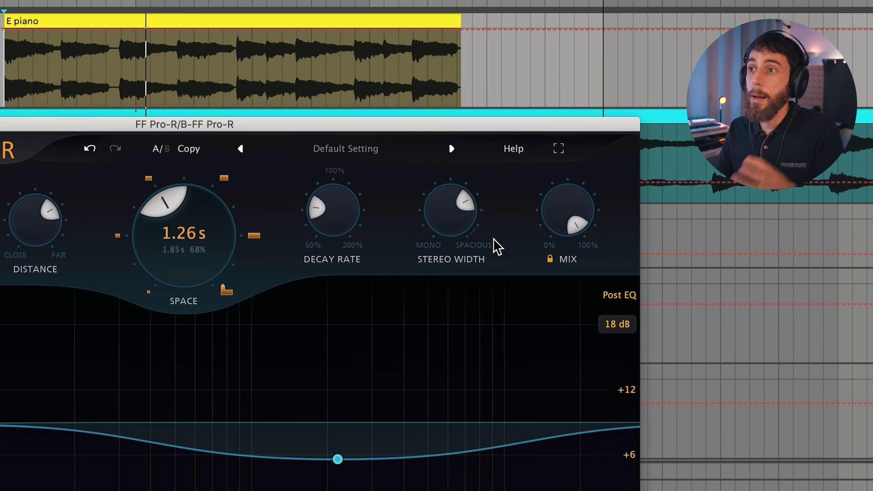
Widen the reverb's Stereo Width to about 86% and bring it down to its mono minimum
{"action": "left_click_drag", "start_coordinate": [458, 228], "coordinate": [444, 195]}
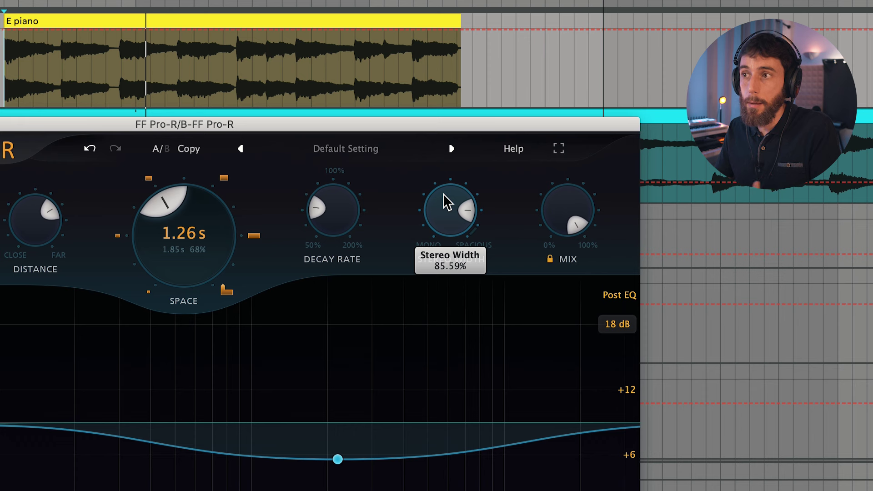
{"action": "left_click_drag", "start_coordinate": [448, 208], "coordinate": [445, 390]}
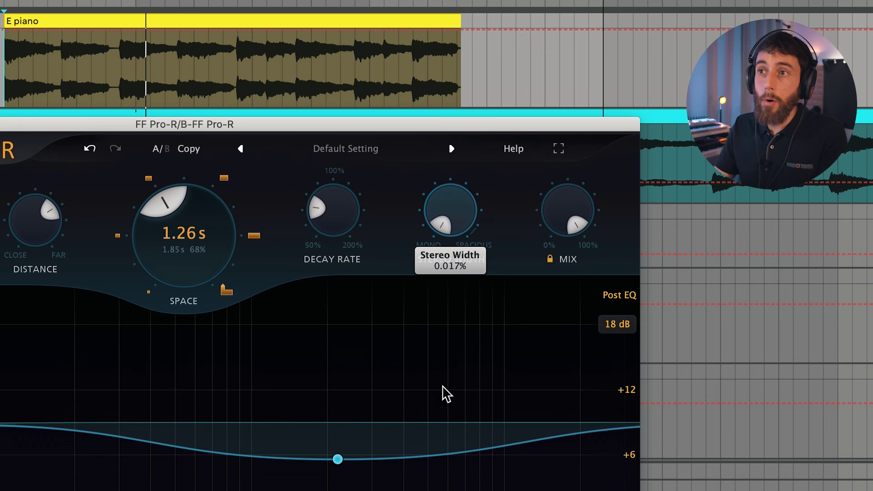
Audition the E piano clip with the mono reverb, and set Stereo Width to 50%
{"action": "key", "text": "space"}
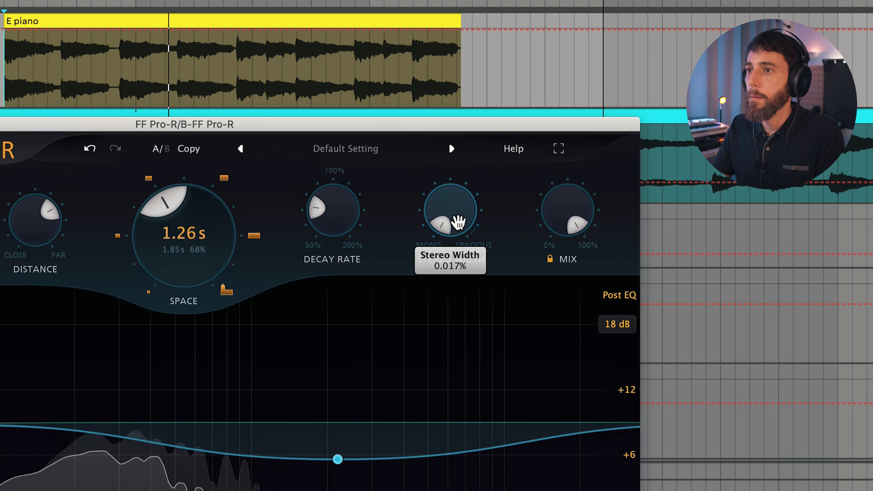
{"action": "double_click", "coordinate": [458, 222]}
{"action": "type", "text": "50"}
{"action": "key", "text": "Return"}
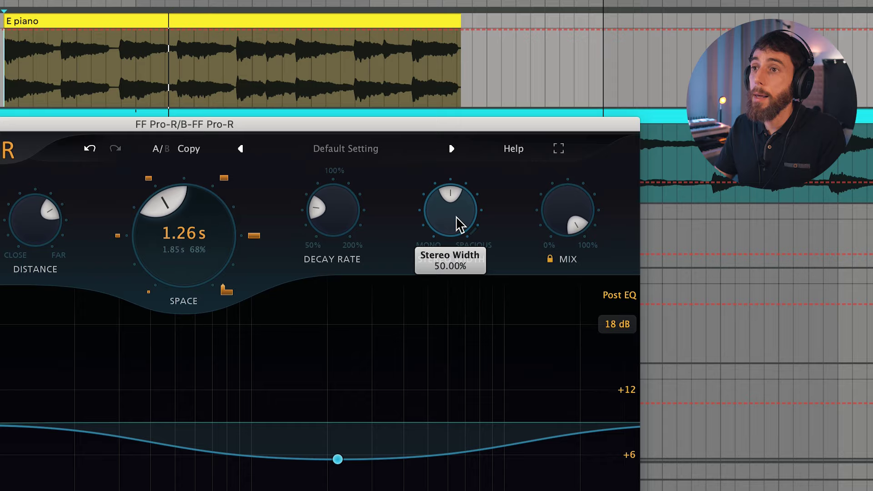
Raise Stereo Width to its 120% maximum and bring it back to about 81%
{"action": "left_click_drag", "start_coordinate": [458, 224], "coordinate": [400, 88]}
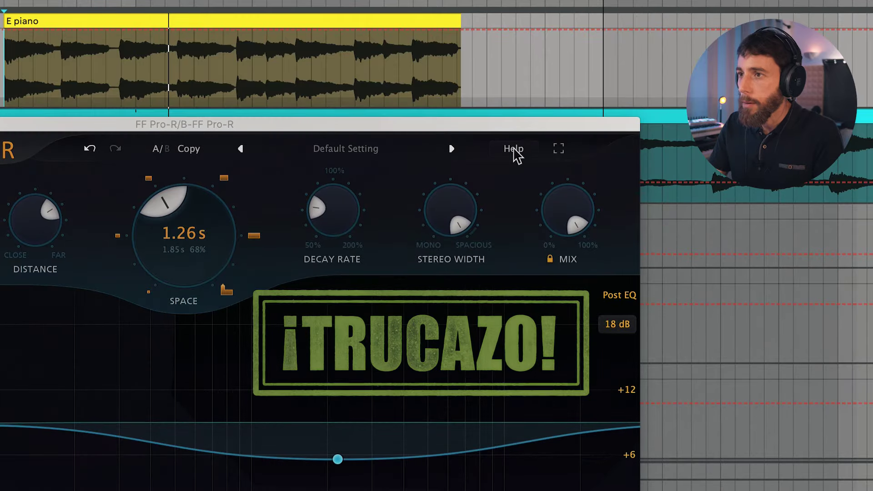
{"action": "mouse_move", "coordinate": [452, 204]}
{"action": "left_click_drag", "start_coordinate": [450, 207], "coordinate": [422, 245]}
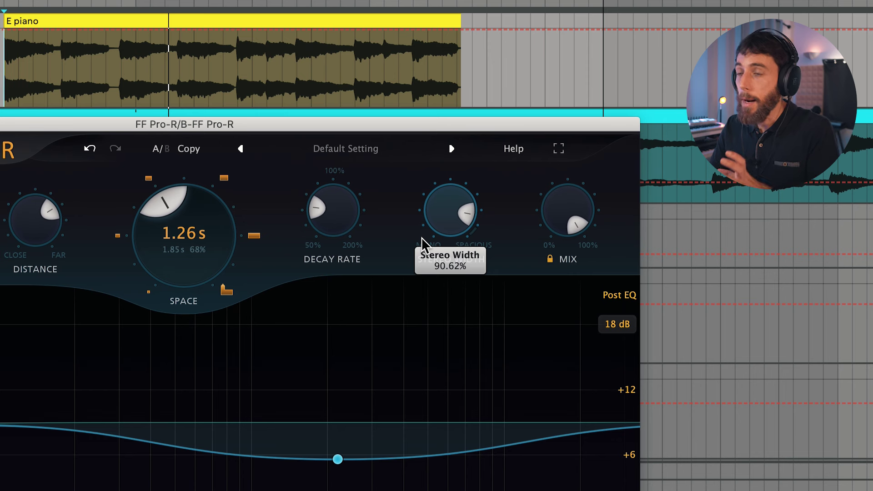
{"action": "double_click", "coordinate": [443, 223]}
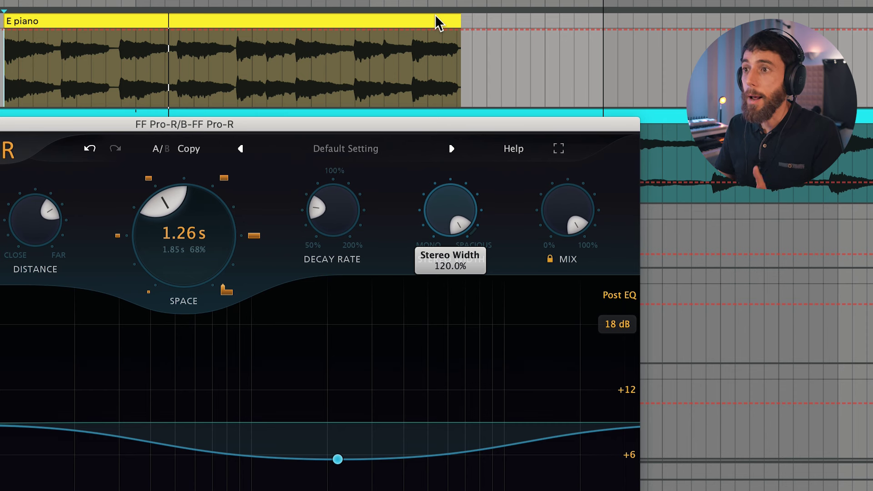
{"action": "left_click_drag", "start_coordinate": [482, 219], "coordinate": [391, 184]}
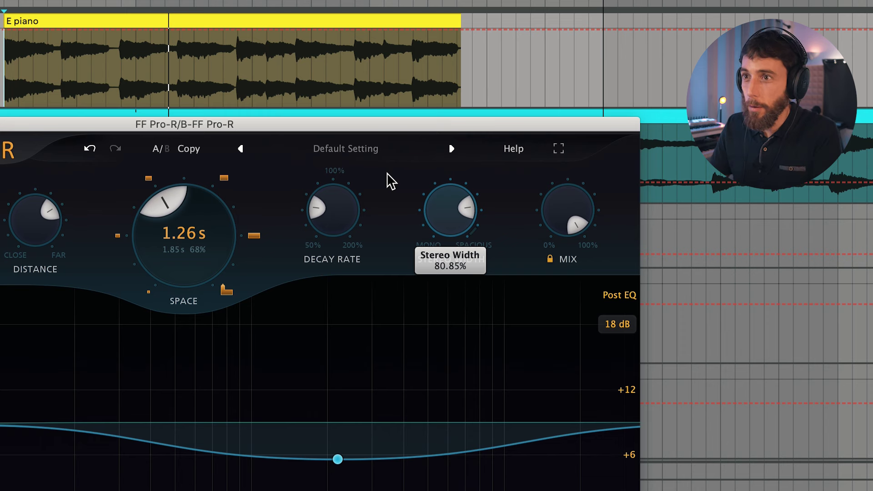
Lower Brightness fully to Dark and turn Distance from Close fully up to Far
{"action": "left_click_drag", "start_coordinate": [54, 221], "coordinate": [27, 389]}
{"action": "left_click_drag", "start_coordinate": [93, 381], "coordinate": [94, 380]}
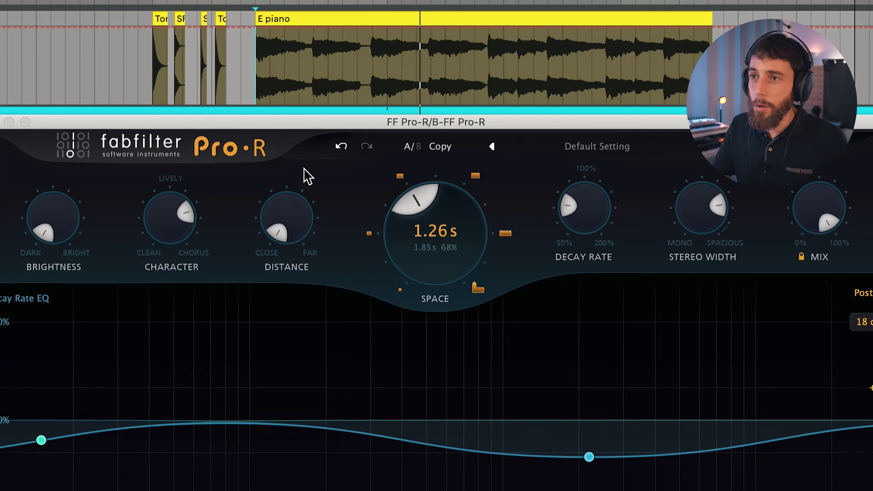
{"action": "mouse_move", "coordinate": [284, 201]}
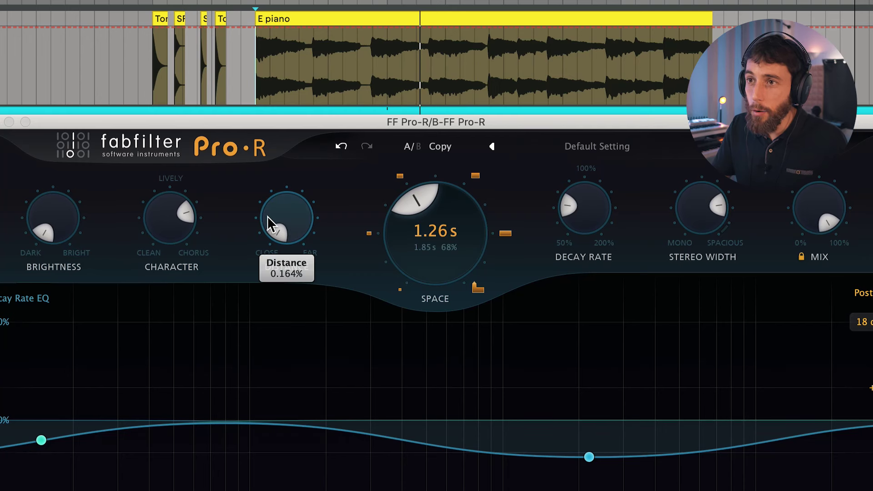
{"action": "mouse_move", "coordinate": [694, 216]}
{"action": "left_click_drag", "start_coordinate": [688, 222], "coordinate": [688, 211]}
{"action": "left_click_drag", "start_coordinate": [289, 210], "coordinate": [718, 293]}
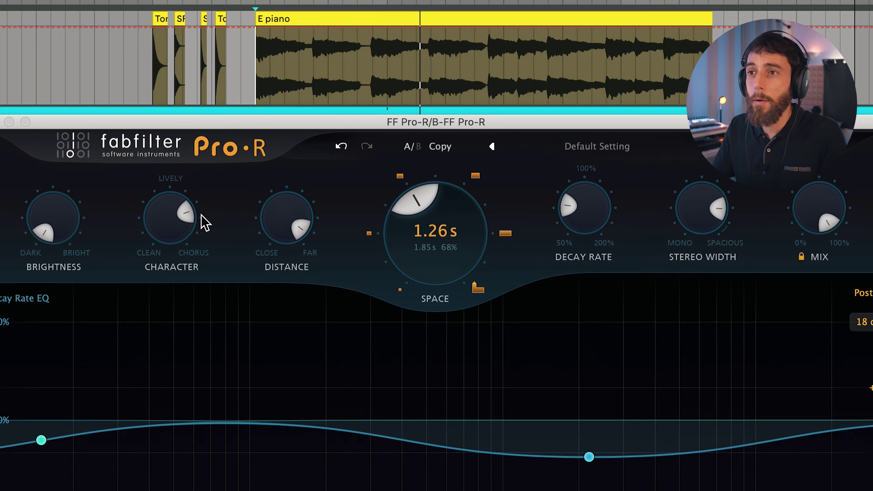
Bring Distance down to Close while the E piano clip plays, and stop playback
{"action": "mouse_move", "coordinate": [298, 214]}
{"action": "key", "text": "space"}
{"action": "left_click_drag", "start_coordinate": [281, 217], "coordinate": [252, 406]}
{"action": "left_click_drag", "start_coordinate": [274, 214], "coordinate": [370, 367]}
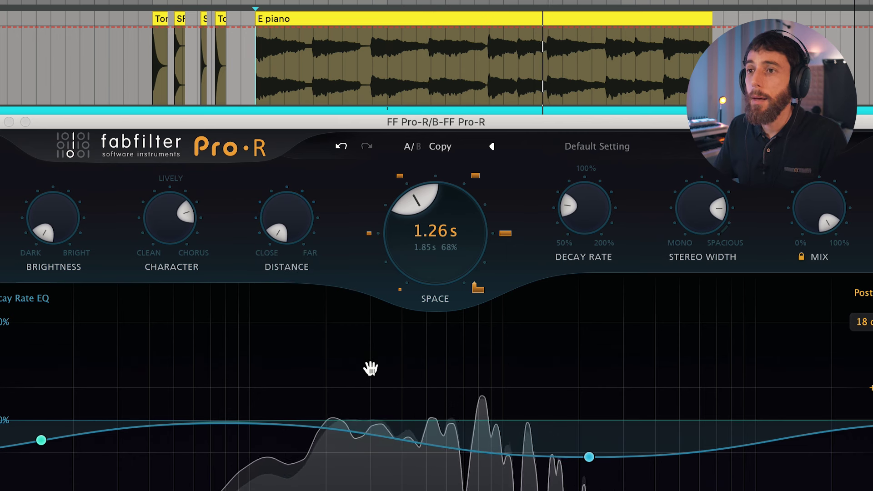
{"action": "key", "text": "space"}
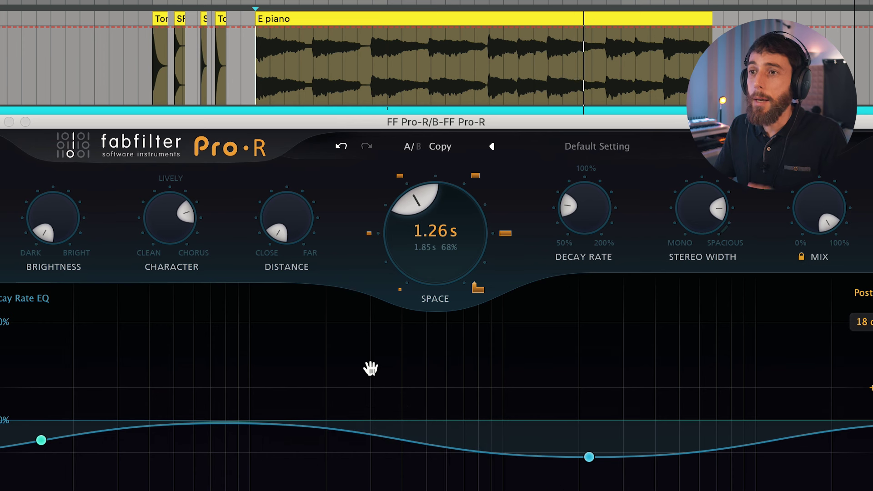
Raise Brightness slightly from its Dark minimum and move Character a little further towards Chorus
{"action": "mouse_move", "coordinate": [63, 241]}
{"action": "left_click_drag", "start_coordinate": [62, 241], "coordinate": [39, 244]}
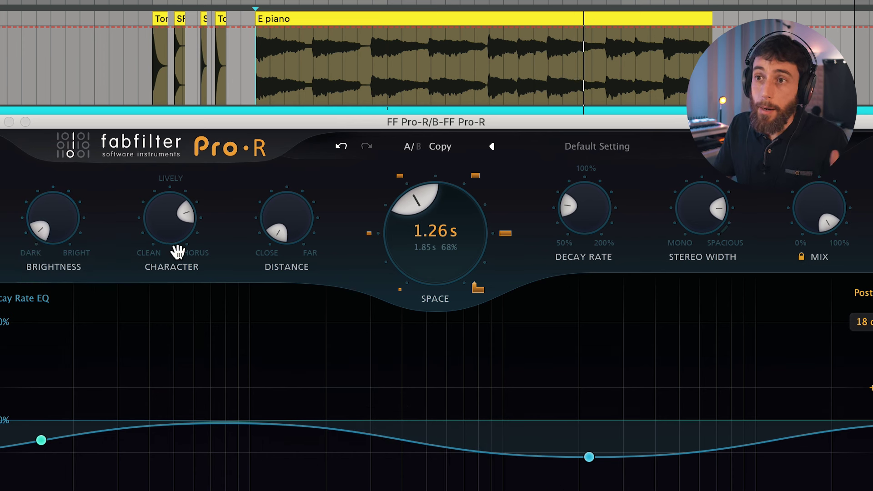
{"action": "mouse_move", "coordinate": [174, 233]}
{"action": "left_click_drag", "start_coordinate": [168, 228], "coordinate": [156, 184]}
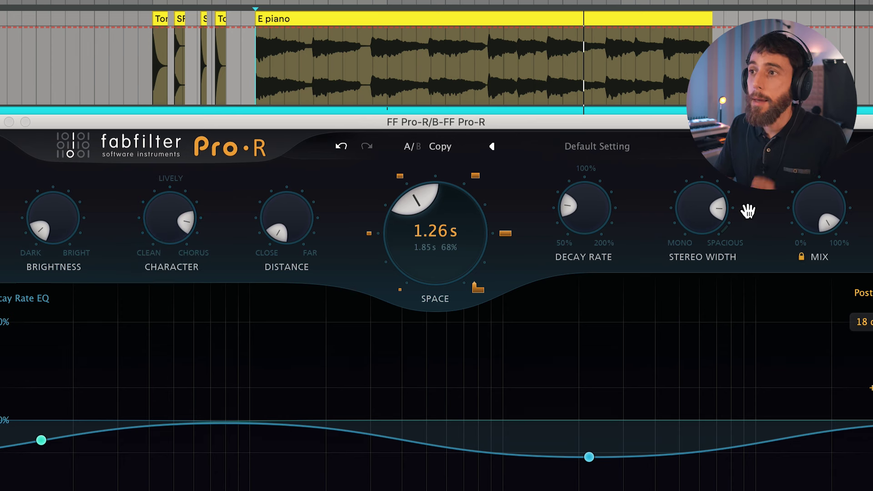
Set Stereo Width to 0% and audition the mono reverb on the E piano clip
{"action": "left_click_drag", "start_coordinate": [698, 216], "coordinate": [693, 234]}
{"action": "left_click_drag", "start_coordinate": [672, 334], "coordinate": [686, 406]}
{"action": "key", "text": "space"}
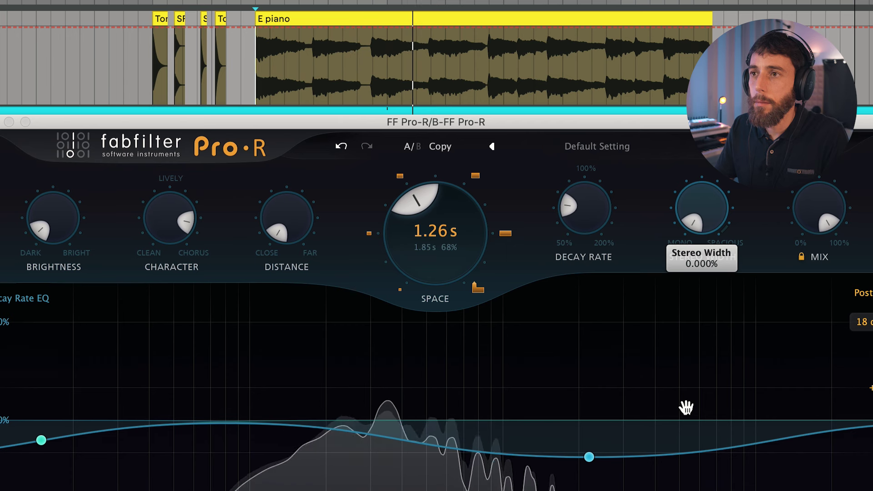
{"action": "key", "text": "space"}
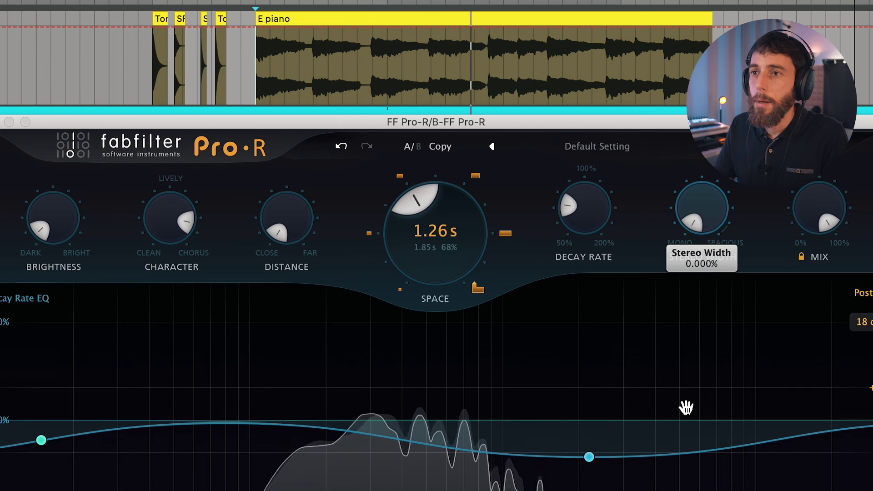
Turn Brightness close to Bright with Character eased back towards Lively, and audition the reverb with Stereo Width at about 94%
{"action": "left_click_drag", "start_coordinate": [39, 230], "coordinate": [1, 86]}
{"action": "left_click_drag", "start_coordinate": [156, 240], "coordinate": [162, 247]}
{"action": "left_click_drag", "start_coordinate": [689, 232], "coordinate": [691, 181]}
{"action": "key", "text": "space"}
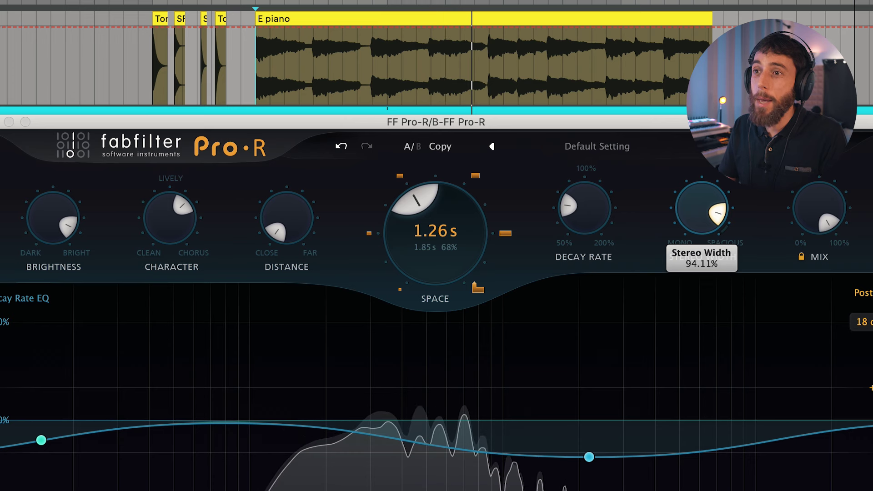
{"action": "key", "text": "space"}
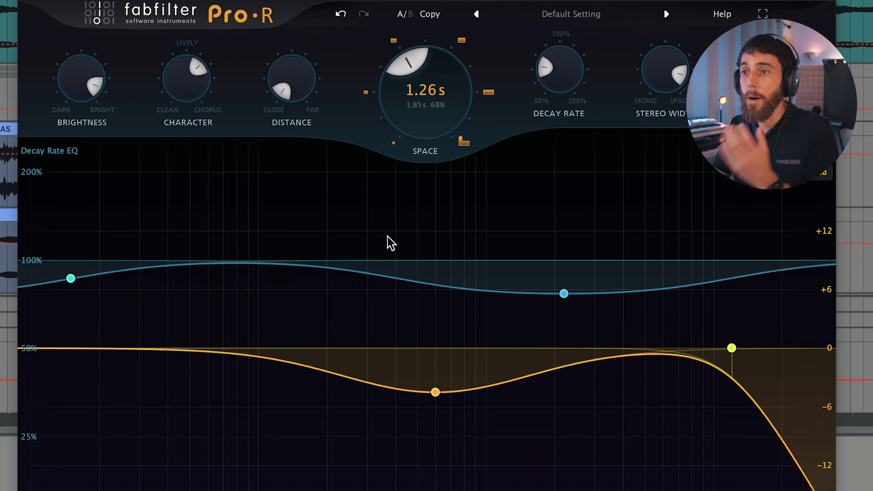
In the Decay Rate EQ, lower the 2232 Hz band to 69.74%, add a boost near 80 Hz at 168%, and start playback
{"action": "left_click", "coordinate": [564, 294]}
{"action": "left_click_drag", "start_coordinate": [565, 295], "coordinate": [566, 306]}
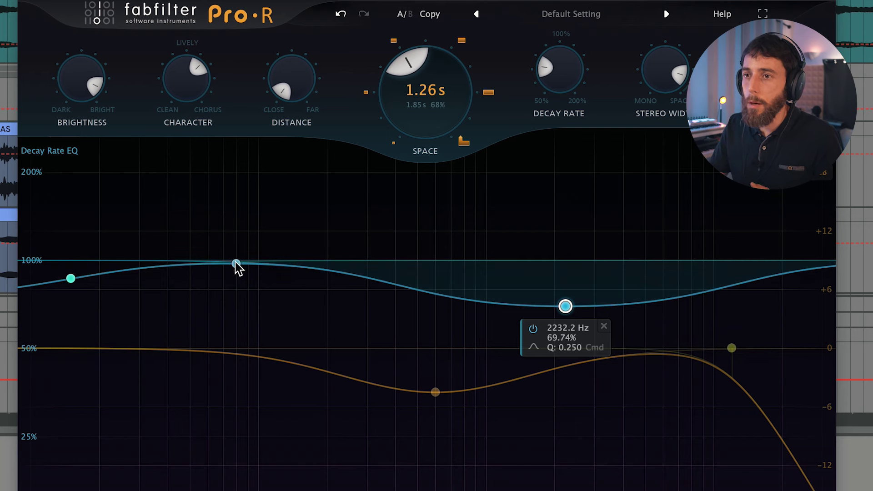
{"action": "left_click_drag", "start_coordinate": [236, 264], "coordinate": [236, 195]}
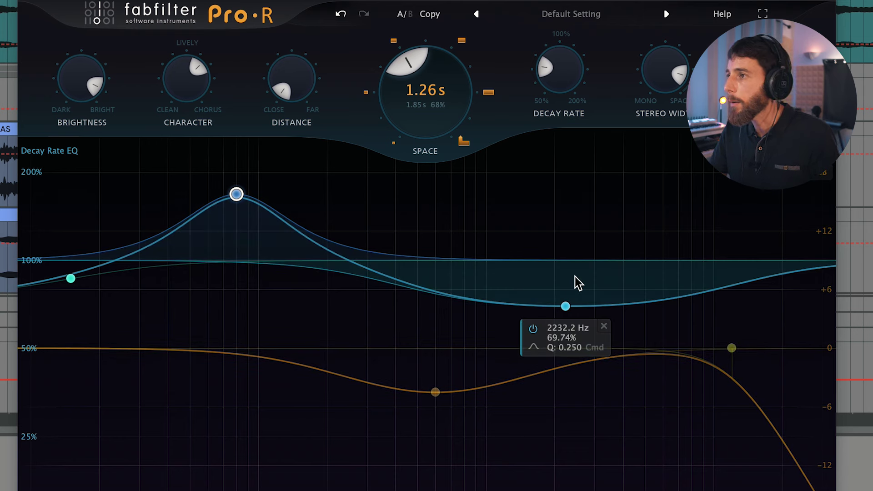
{"action": "key", "text": "space"}
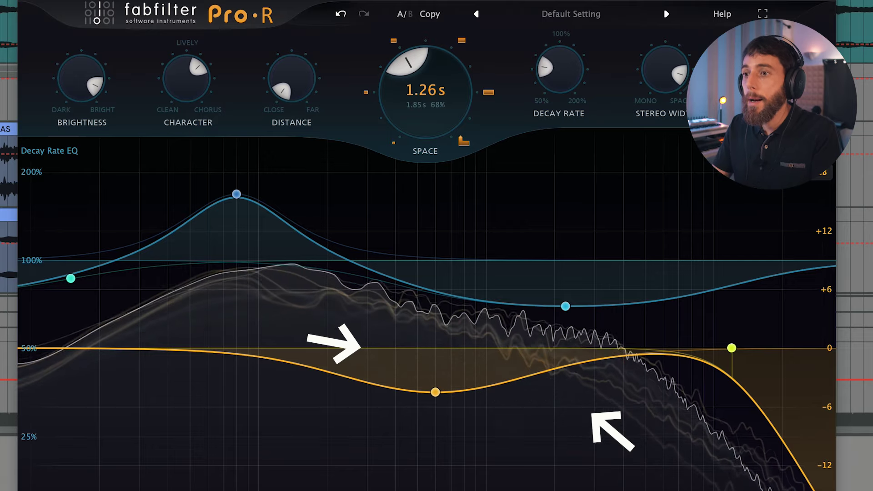
Narrow the Decay Rate EQ's high band to Q 4.709 and lower it to 31.66% near 2217 Hz
{"action": "mouse_move", "coordinate": [532, 291]}
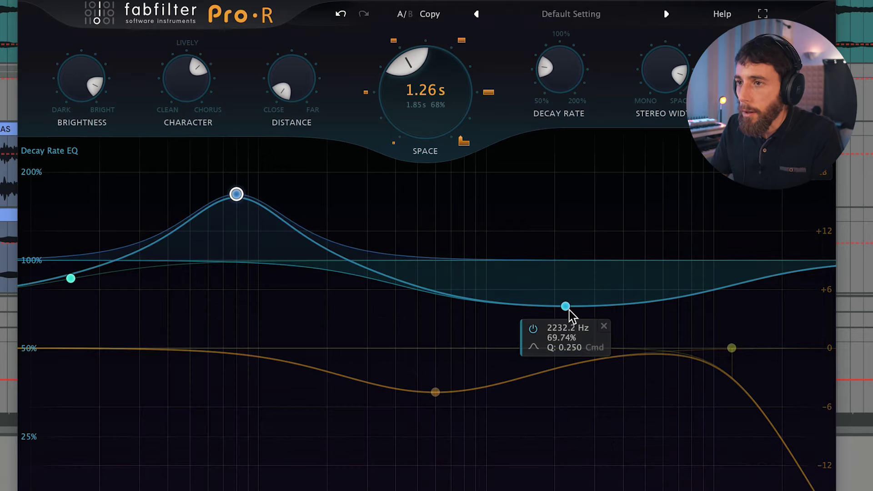
{"action": "scroll", "coordinate": [568, 308], "scroll_direction": "up", "scroll_amount": 10}
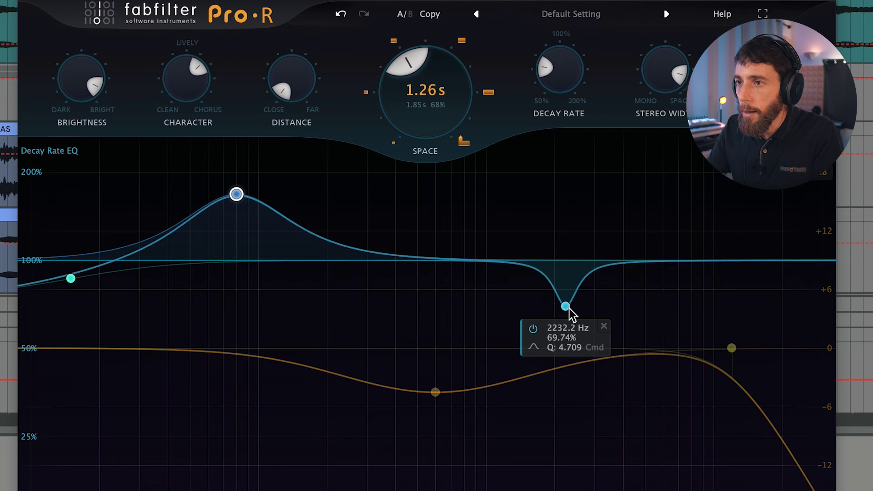
{"action": "left_click_drag", "start_coordinate": [566, 307], "coordinate": [565, 407]}
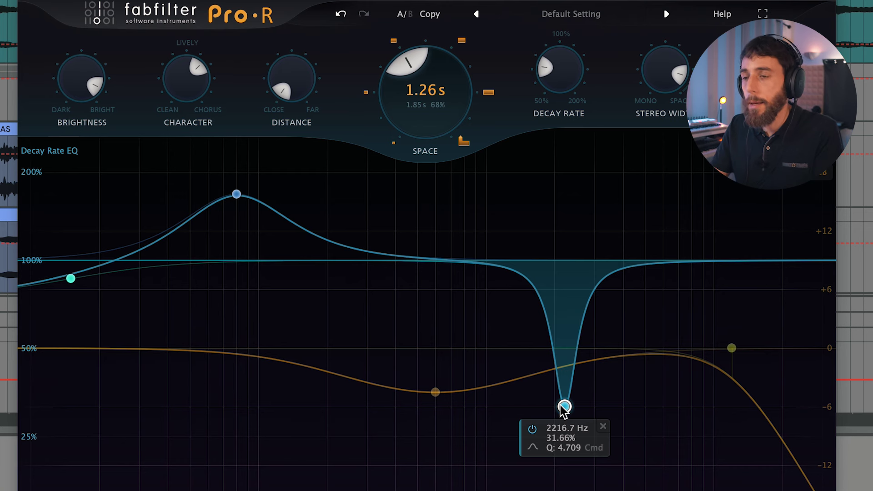
Narrow the Decay Rate EQ's 80 Hz band to Q 5.353 and raise it to 200%
{"action": "scroll", "coordinate": [236, 194], "scroll_direction": "up", "scroll_amount": 7}
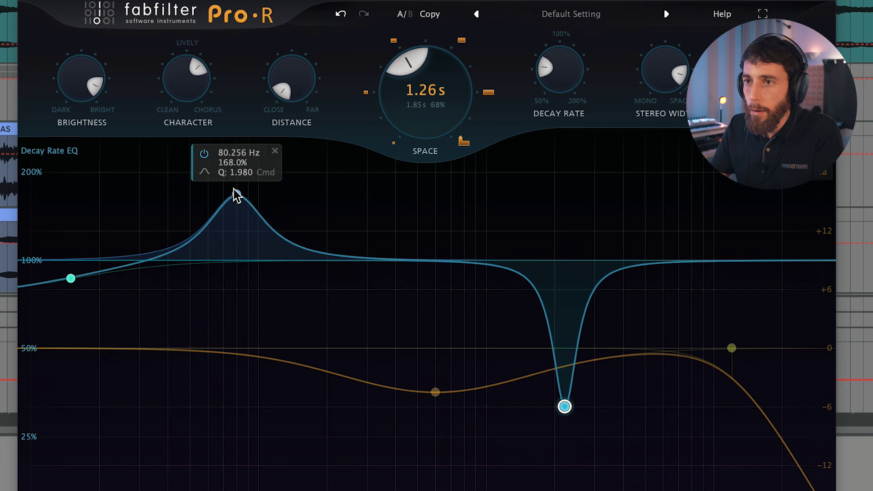
{"action": "scroll", "coordinate": [236, 194], "scroll_direction": "up", "scroll_amount": 1}
{"action": "left_click_drag", "start_coordinate": [236, 194], "coordinate": [238, 172]}
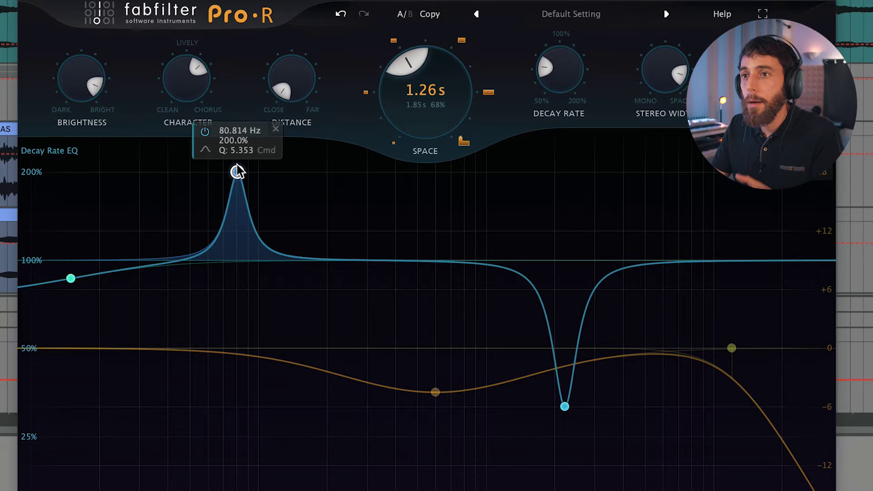
During playback, deepen the Decay Rate EQ's narrow high-band notch to 16.29% at about 2212 Hz
{"action": "key", "text": "space"}
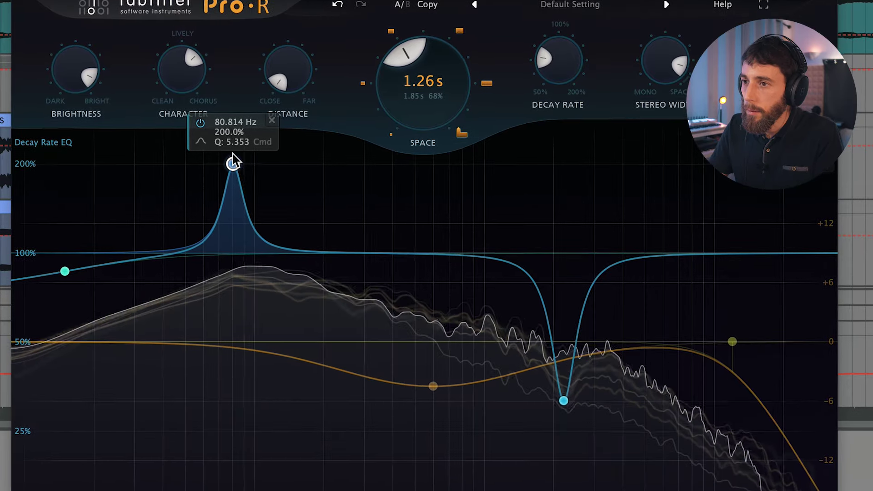
{"action": "mouse_move", "coordinate": [563, 394]}
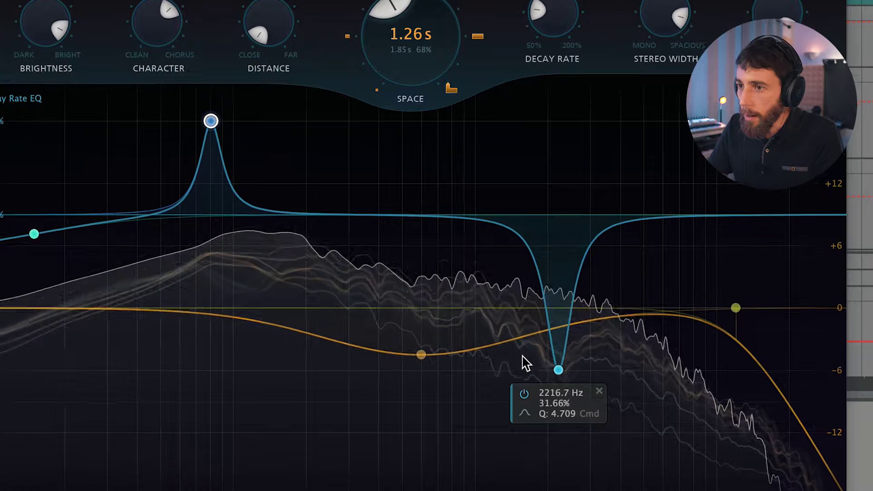
{"action": "left_click_drag", "start_coordinate": [552, 359], "coordinate": [558, 421]}
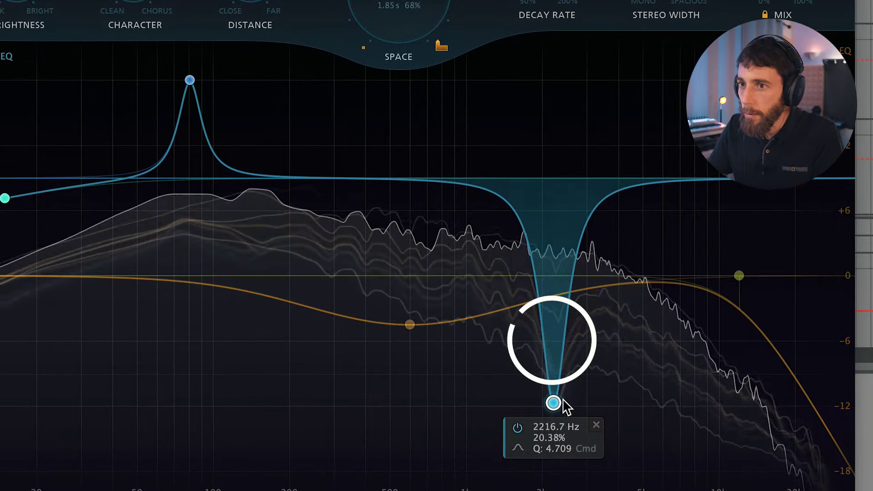
{"action": "left_click_drag", "start_coordinate": [553, 403], "coordinate": [553, 433]}
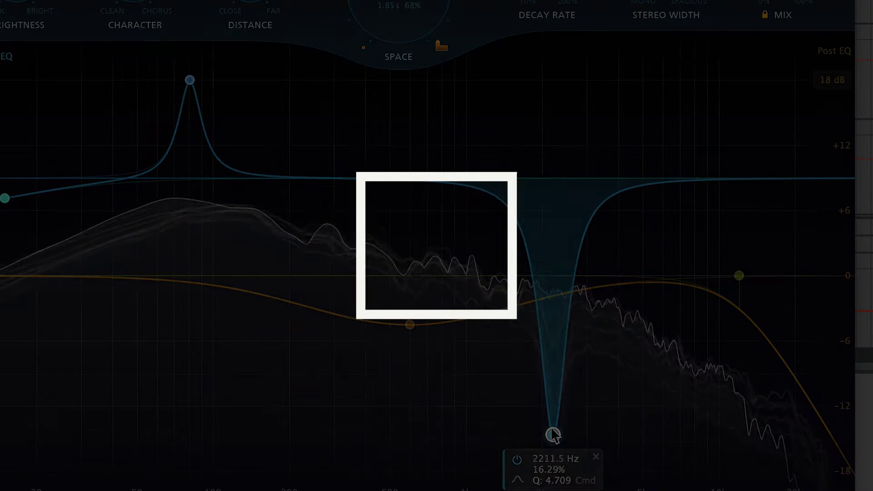
{"action": "mouse_move", "coordinate": [203, 75]}
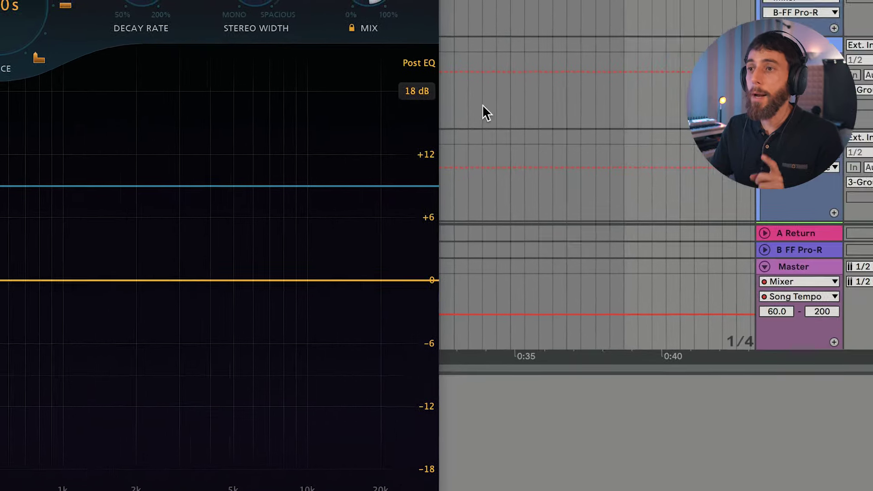
Start playback and add a 12 dB/oct low cut at about 81 Hz to the Post EQ
{"action": "left_click", "coordinate": [792, 258]}
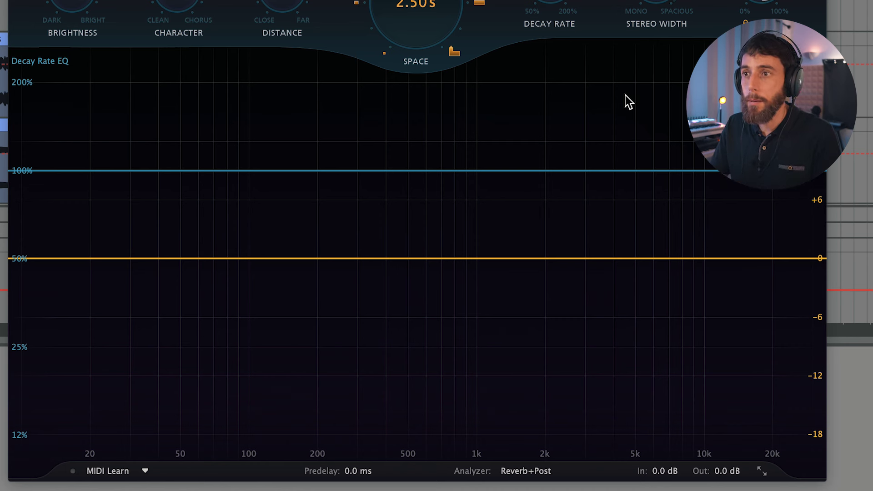
{"action": "key", "text": "space"}
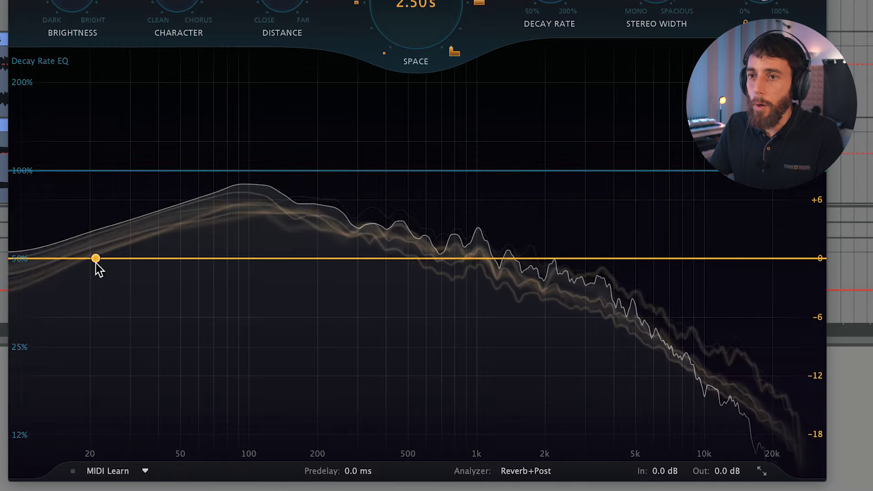
{"action": "left_click", "coordinate": [79, 259]}
{"action": "left_click_drag", "start_coordinate": [78, 258], "coordinate": [228, 263]}
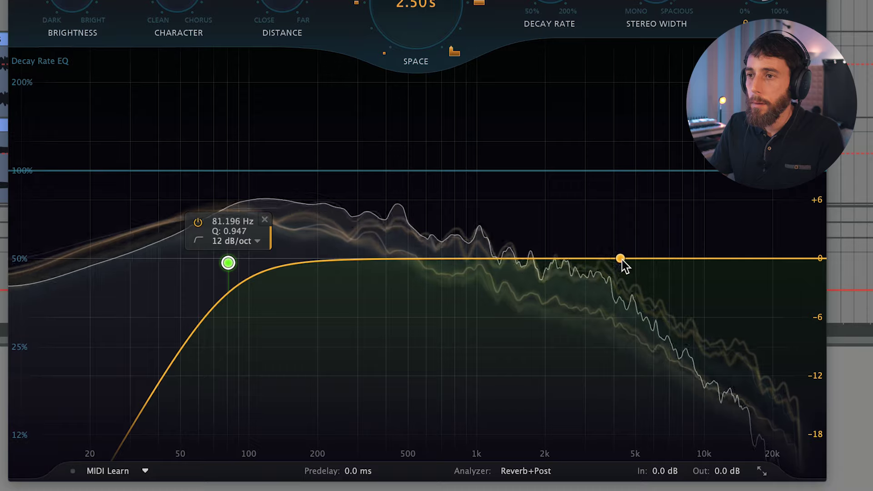
Add two Post EQ bells: +11 dB at about 3259 Hz, and −6.6 dB at about 445 Hz with Q 2.609
{"action": "left_click_drag", "start_coordinate": [622, 258], "coordinate": [593, 151]}
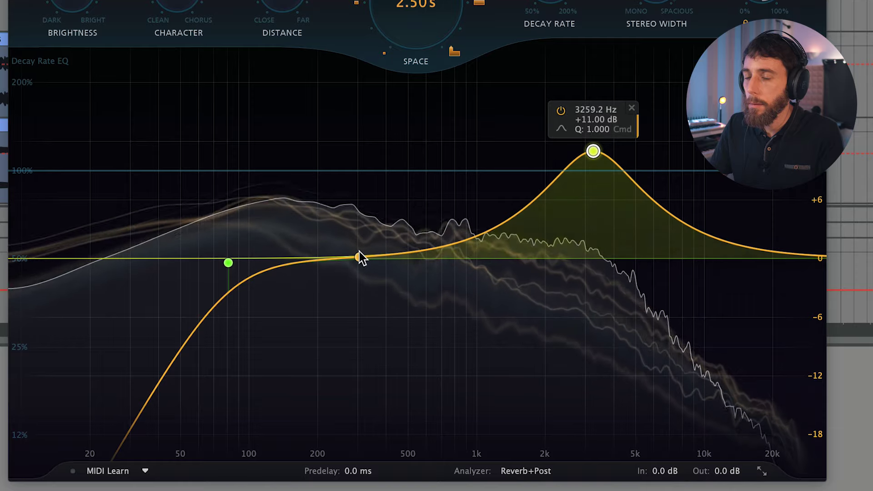
{"action": "left_click_drag", "start_coordinate": [364, 258], "coordinate": [396, 323]}
{"action": "scroll", "coordinate": [398, 298], "scroll_direction": "up", "scroll_amount": 6}
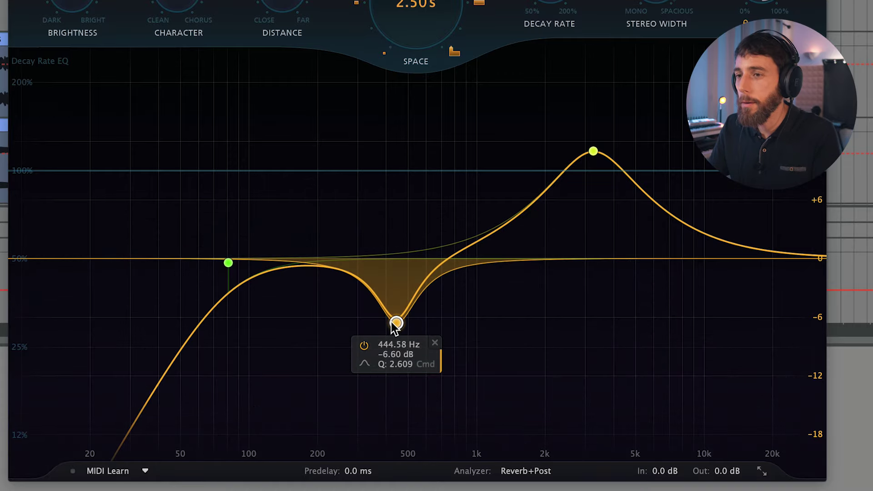
Compare the reverb's spectrum analyzer modes, keeping Reverb+Post briefly and finishing on Pre+Post
{"action": "left_click", "coordinate": [537, 472]}
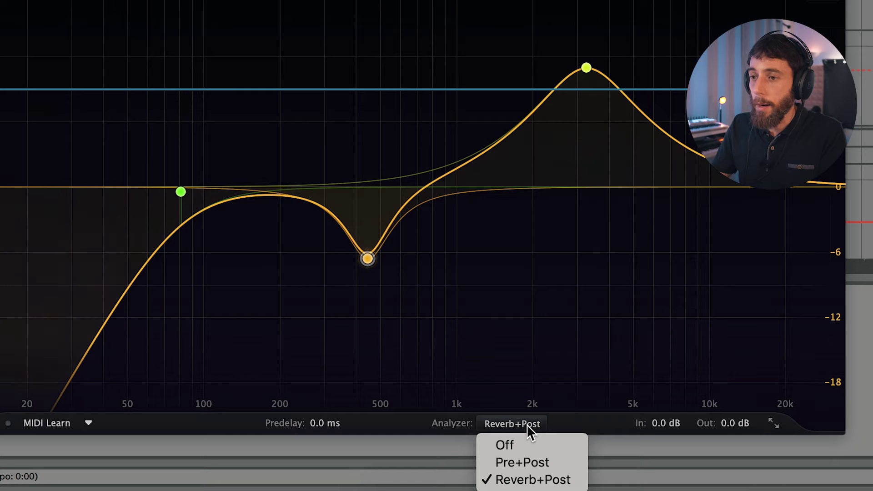
{"action": "left_click", "coordinate": [538, 479]}
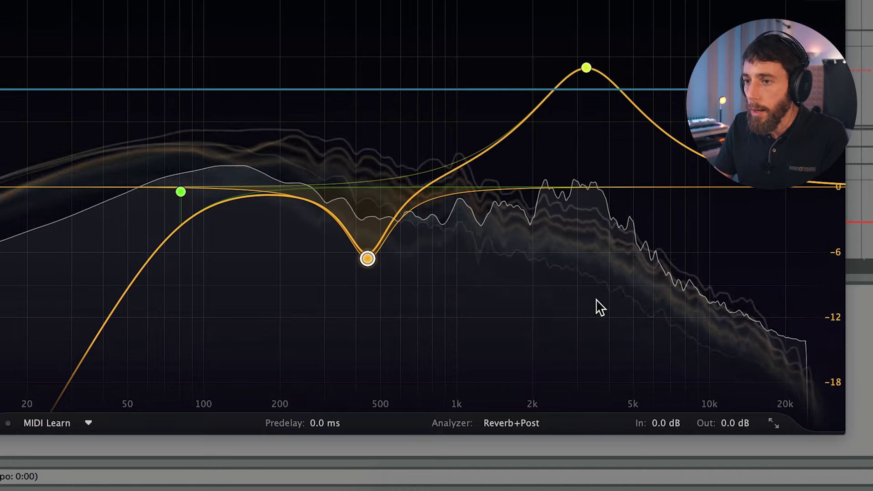
{"action": "left_click", "coordinate": [508, 421]}
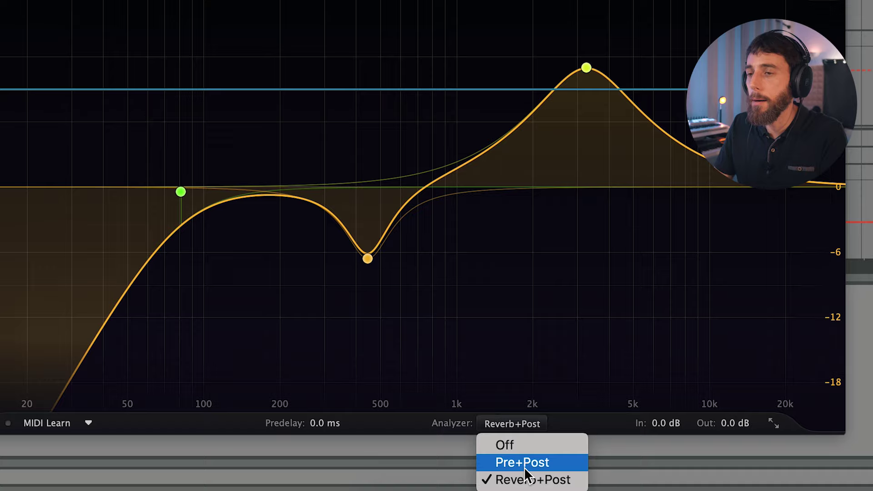
{"action": "left_click", "coordinate": [524, 468]}
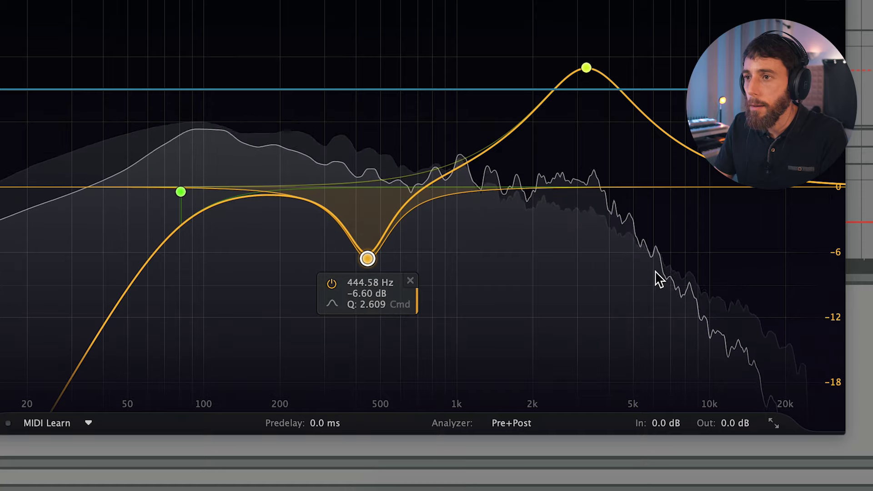
Raise the Post EQ's high bell to +14.68 dB, stop playback and set its frequency to 1 kHz
{"action": "left_click_drag", "start_coordinate": [586, 69], "coordinate": [586, 28]}
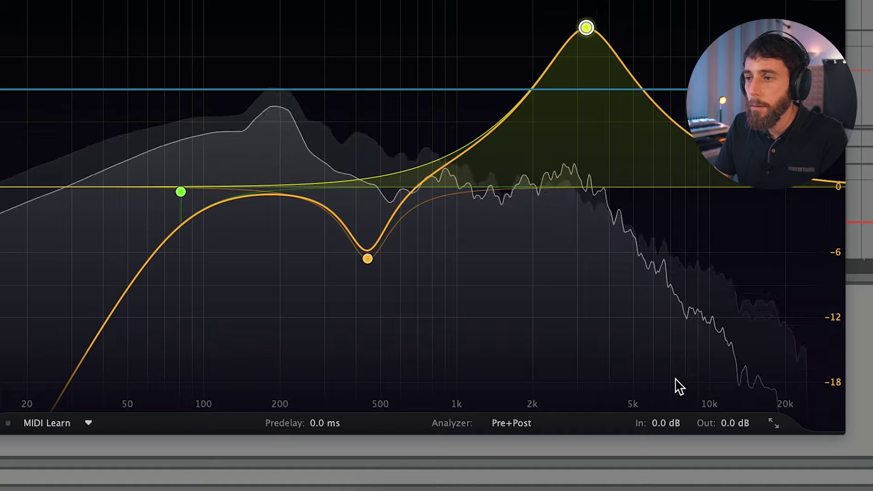
{"action": "key", "text": "space"}
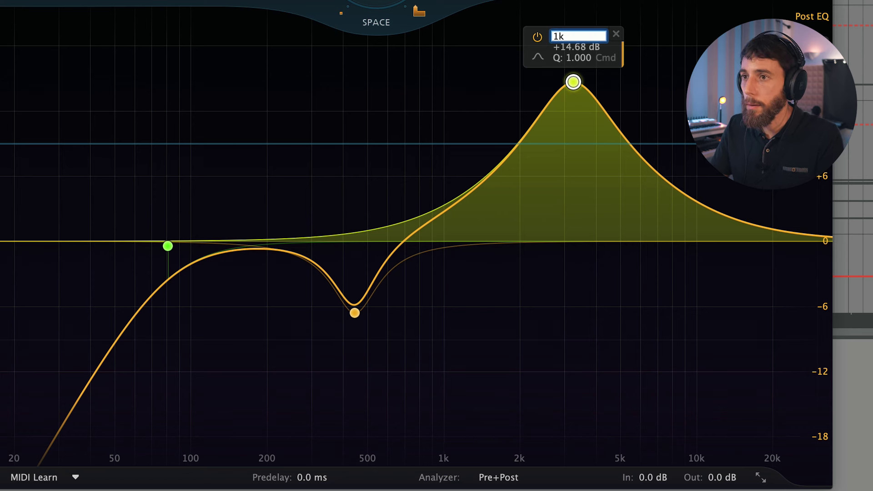
{"action": "key", "text": "Return"}
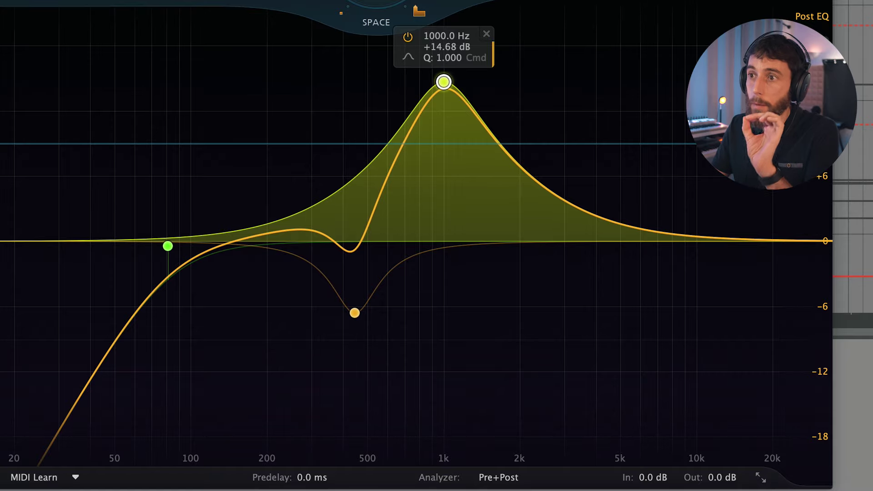
Select all three Post EQ bands and move them together to a higher frequency and lower gain
{"action": "left_click_drag", "start_coordinate": [20, 122], "coordinate": [624, 387]}
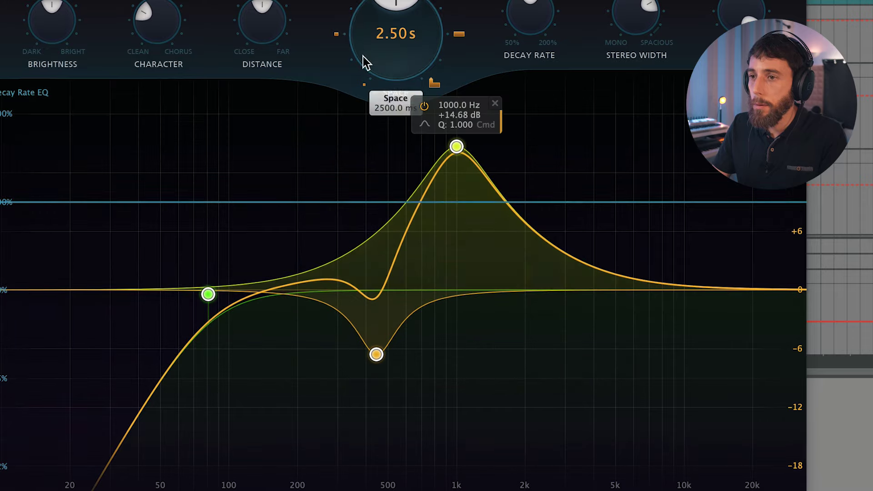
{"action": "left_click_drag", "start_coordinate": [457, 149], "coordinate": [511, 296]}
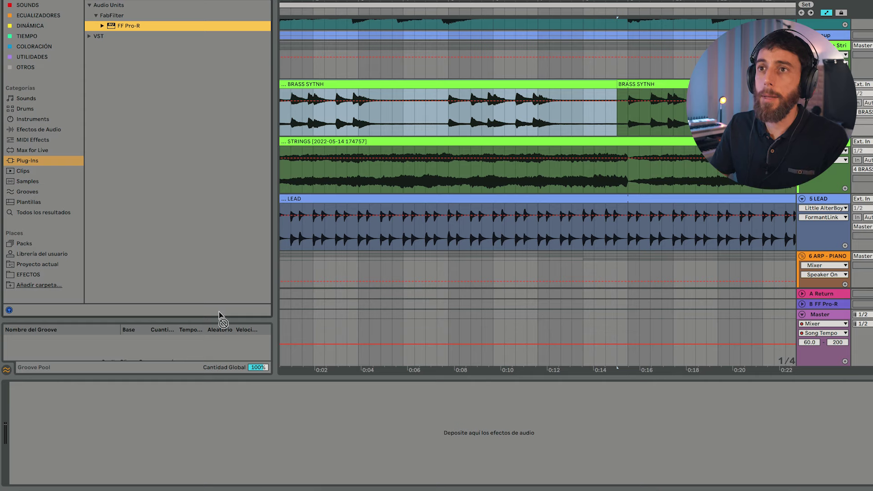
Insert FabFilter Pro-R on the brass synth track, hide the browser and load the reverb's Basic preset
{"action": "left_click_drag", "start_coordinate": [228, 419], "coordinate": [211, 405]}
{"action": "key", "text": "super+alt+b"}
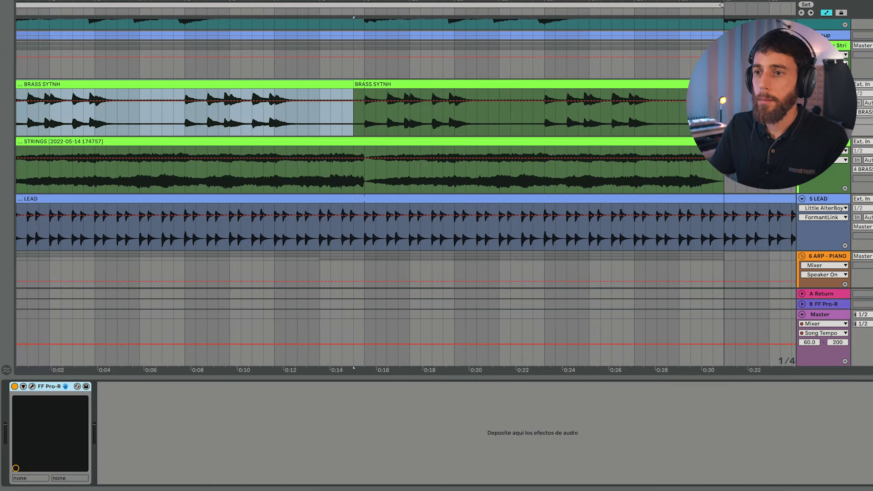
{"action": "left_click", "coordinate": [32, 386]}
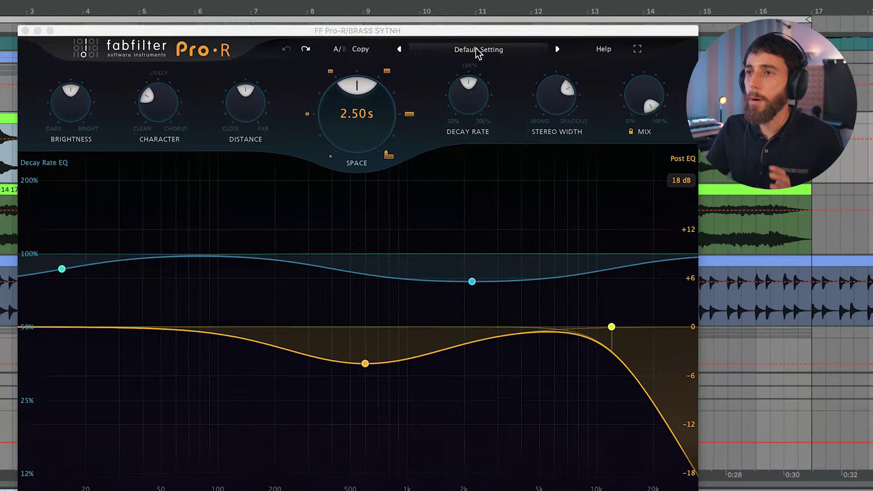
{"action": "left_click", "coordinate": [517, 29]}
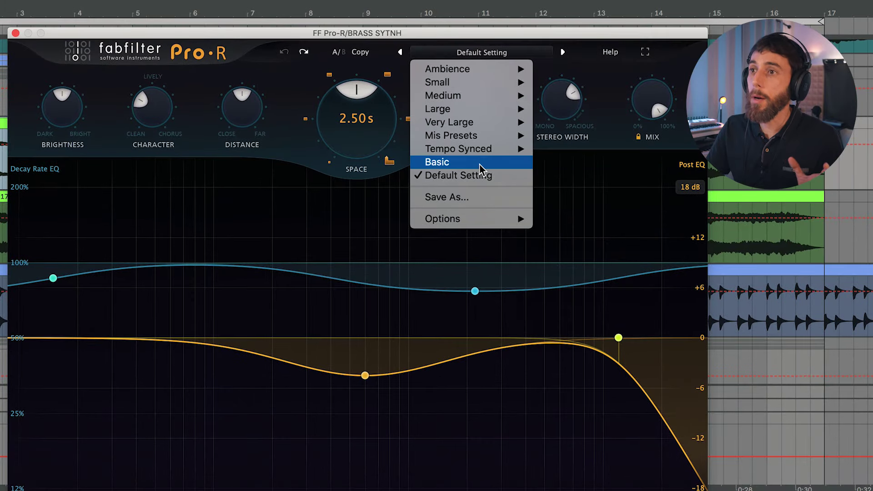
{"action": "left_click", "coordinate": [479, 162]}
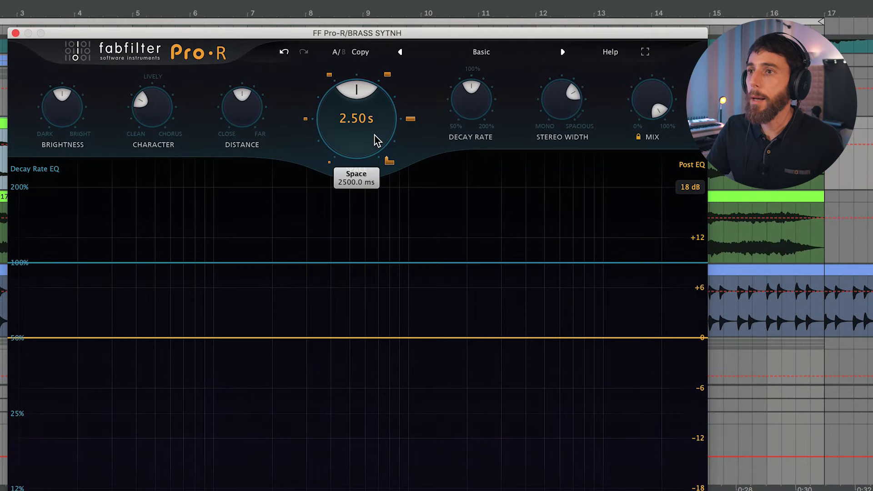
Set Space to 10 s, Decay Rate to 200%, Distance to 2.917% and Stereo Width to 102.6%, and raise Brightness
{"action": "left_click_drag", "start_coordinate": [378, 140], "coordinate": [337, 58]}
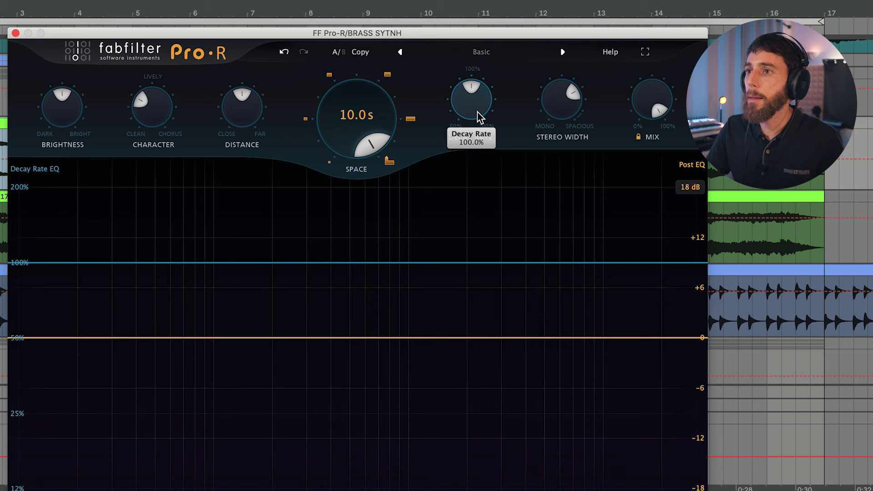
{"action": "mouse_move", "coordinate": [63, 114]}
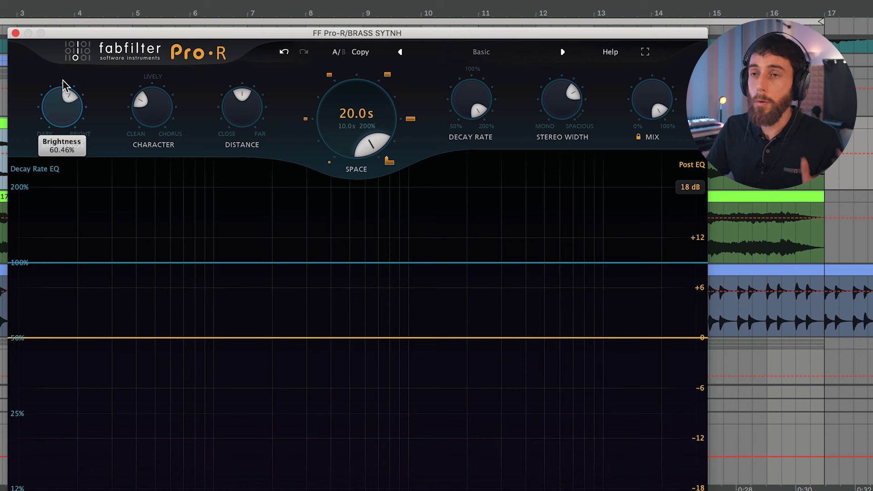
{"action": "mouse_move", "coordinate": [248, 106]}
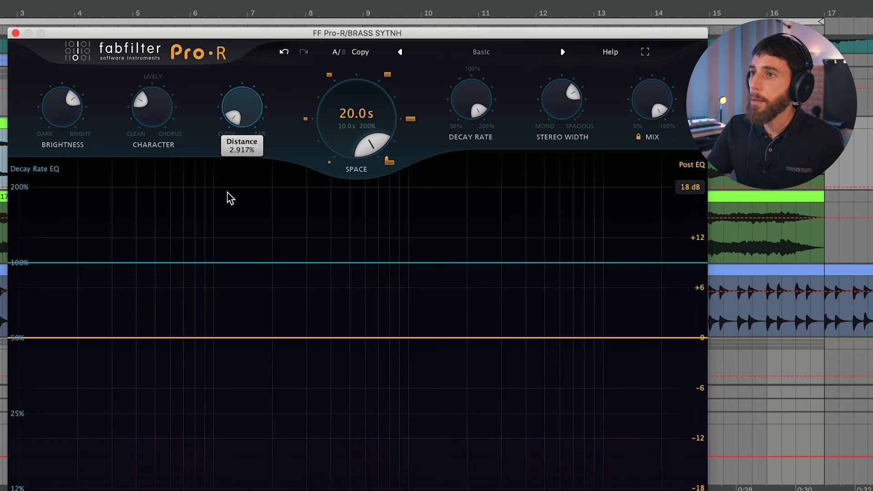
{"action": "mouse_move", "coordinate": [555, 112]}
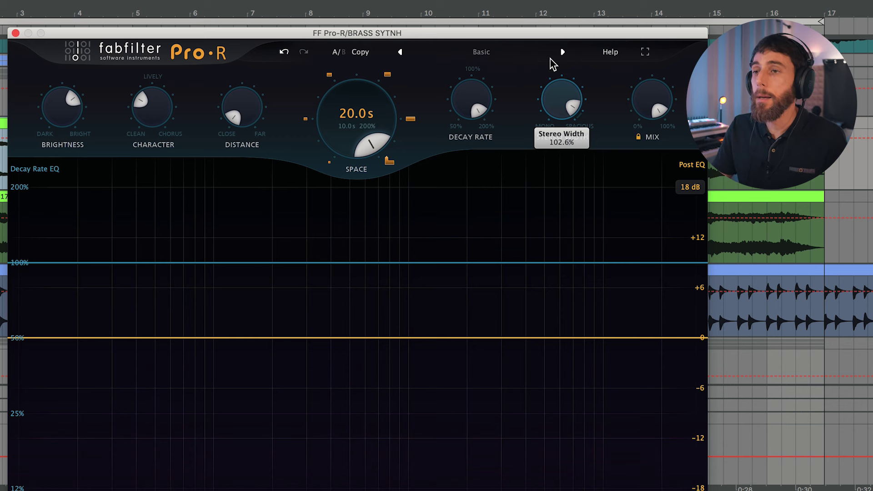
{"action": "key", "text": "super+z"}
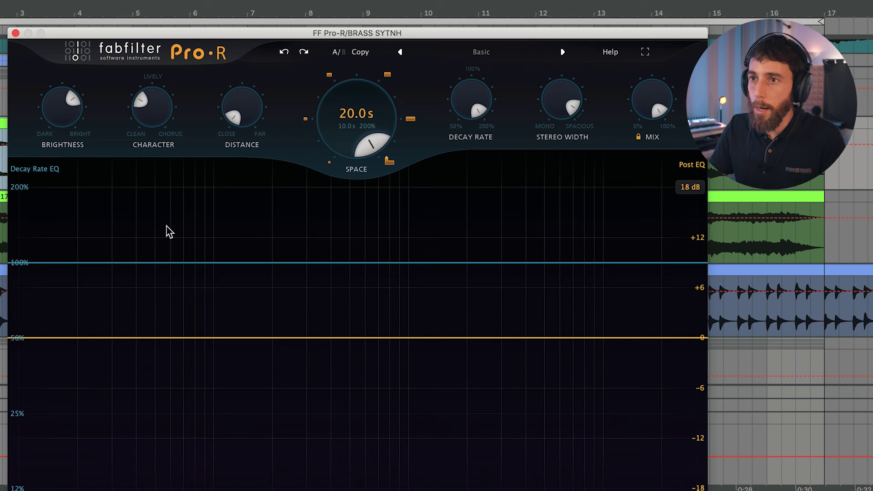
Add two Decay Rate EQ shelves with Q 0.300: low at about 149 Hz and 181%, high at about 1810 Hz and 71%
{"action": "left_click_drag", "start_coordinate": [85, 261], "coordinate": [225, 235]}
{"action": "left_click_drag", "start_coordinate": [225, 206], "coordinate": [248, 198]}
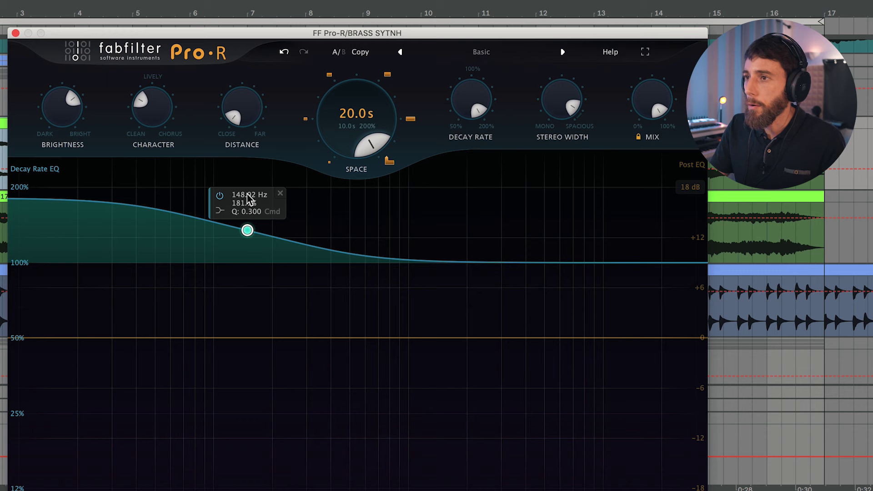
{"action": "left_click", "coordinate": [669, 265]}
{"action": "left_click_drag", "start_coordinate": [669, 272], "coordinate": [459, 302]}
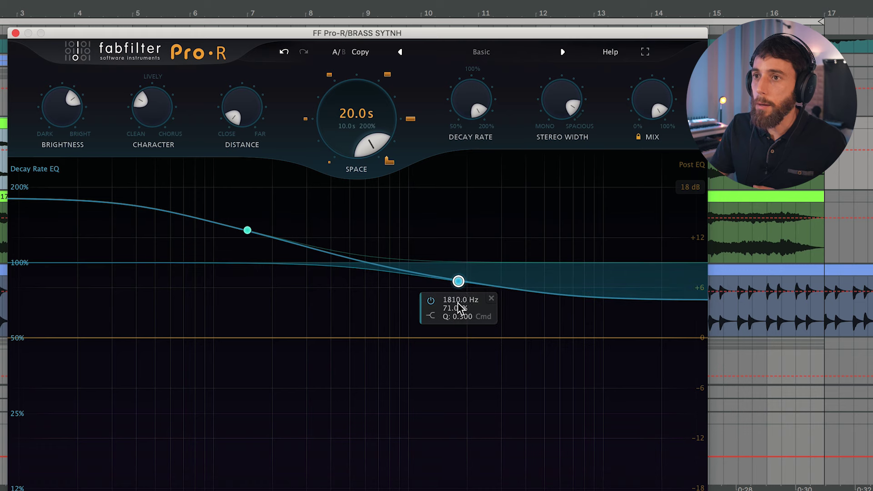
Add two Post EQ shelves: low at about 149 Hz and +5.25 dB, high at about 4040 Hz and −6.20 dB
{"action": "left_click_drag", "start_coordinate": [82, 337], "coordinate": [248, 316]}
{"action": "left_click_drag", "start_coordinate": [637, 338], "coordinate": [529, 387]}
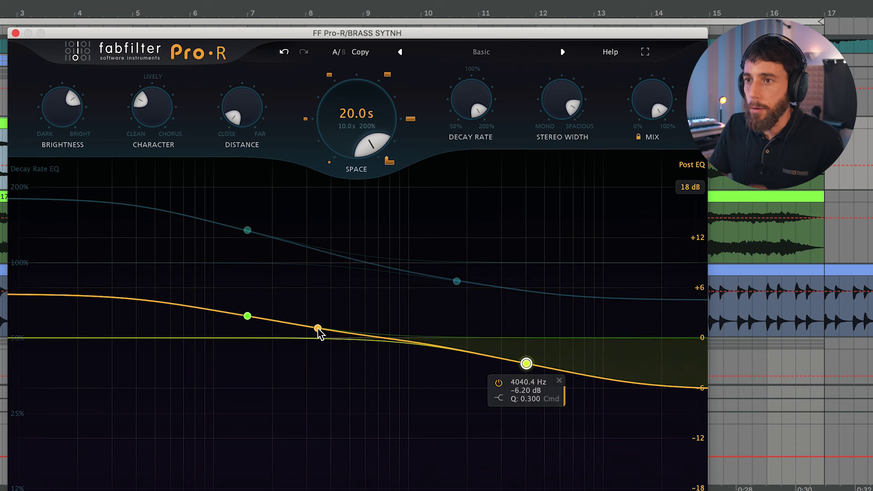
Add a Post EQ bell dip of about −6 dB and a Decay Rate EQ bell at about 372 Hz, 63.75%, Q 0.957
{"action": "left_click_drag", "start_coordinate": [317, 330], "coordinate": [314, 390]}
{"action": "left_click_drag", "start_coordinate": [328, 251], "coordinate": [325, 316]}
{"action": "scroll", "coordinate": [325, 300], "scroll_direction": "down", "scroll_amount": 10}
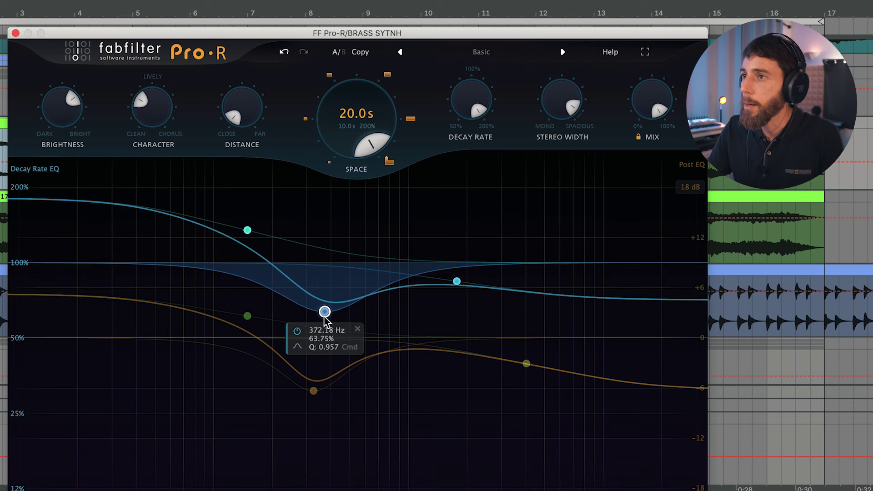
Lower the reverb's Mix to 9.756% and raise it slightly while playing the track
{"action": "left_click_drag", "start_coordinate": [643, 121], "coordinate": [645, 117]}
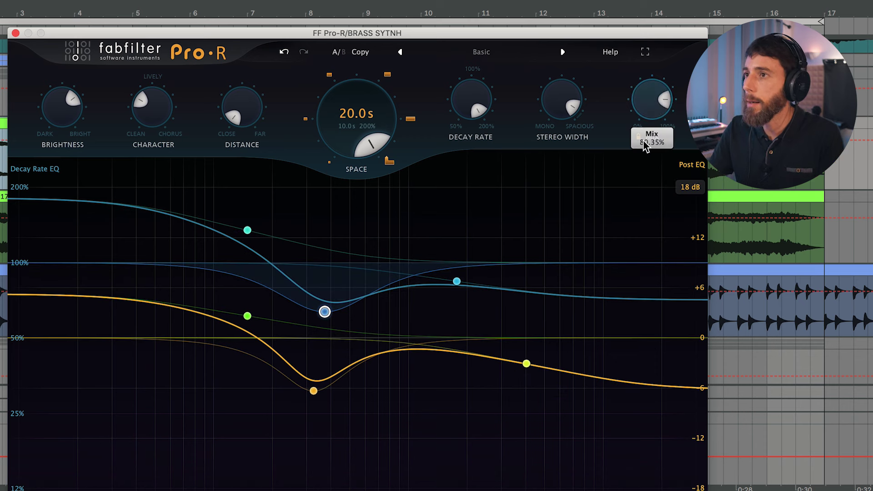
{"action": "left_click_drag", "start_coordinate": [627, 253], "coordinate": [627, 258]}
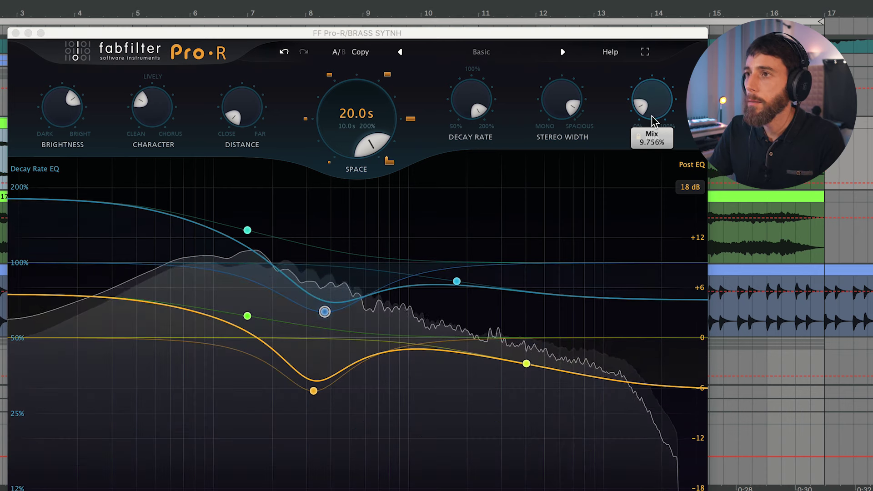
{"action": "left_click_drag", "start_coordinate": [653, 121], "coordinate": [638, 71]}
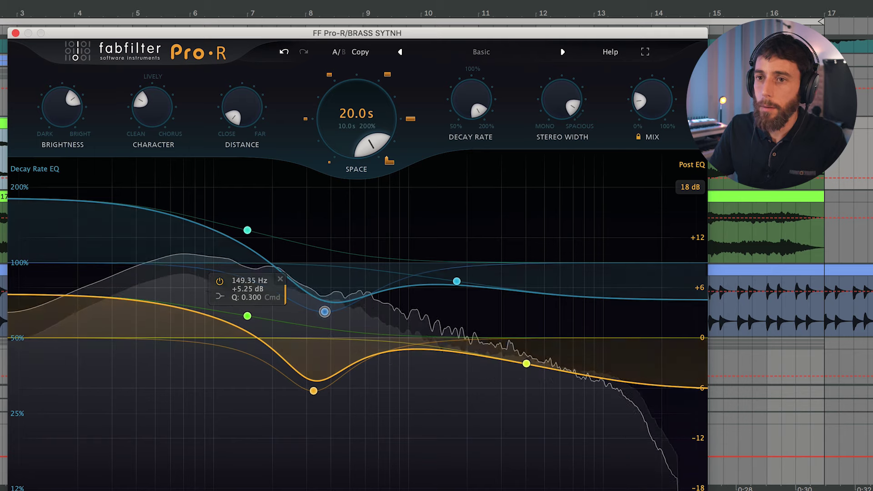
Duplicate the FF Pro-R device on the brass synth track and load the Basic preset in the copy
{"action": "left_click", "coordinate": [324, 312]}
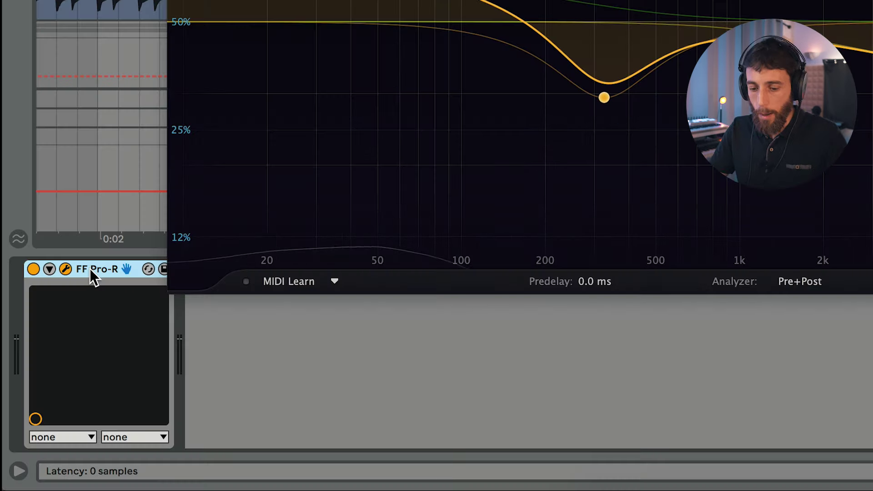
{"action": "key", "text": "super+d"}
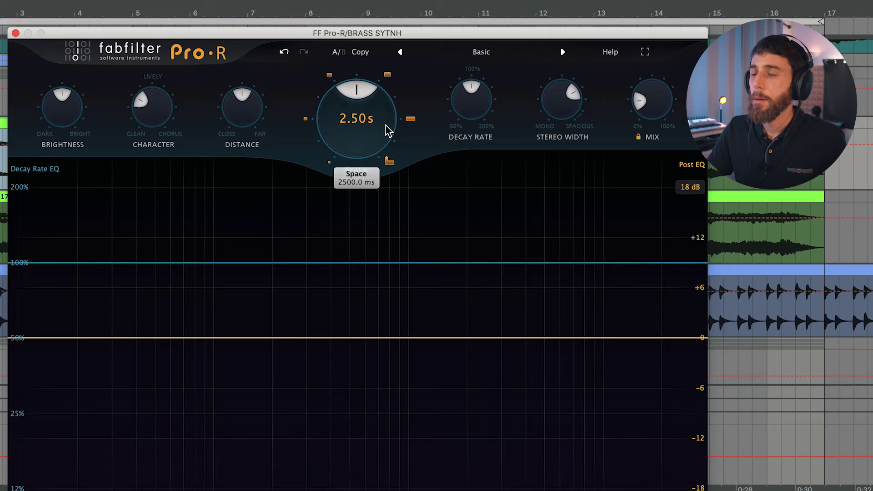
Set Space to 10 s, Decay Rate to 200% and Character to 85.74%, raise Brightness and lower Distance
{"action": "left_click_drag", "start_coordinate": [380, 130], "coordinate": [380, 82]}
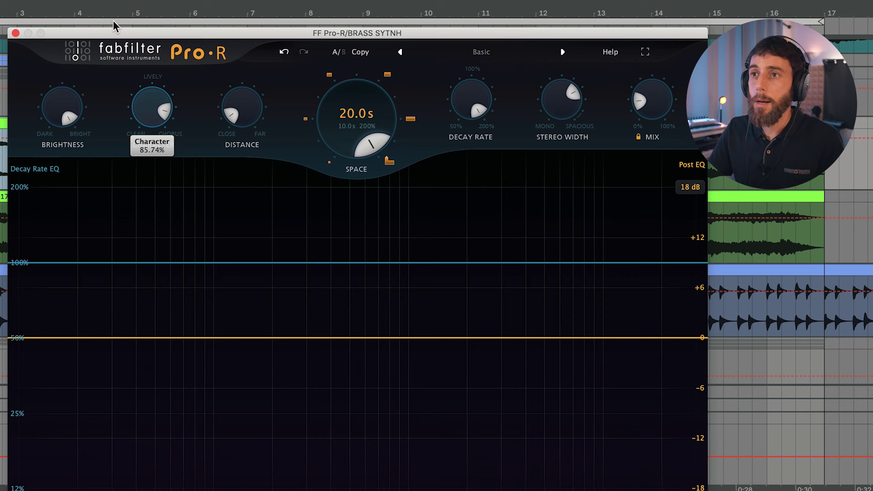
{"action": "left_click_drag", "start_coordinate": [112, 20], "coordinate": [113, 20]}
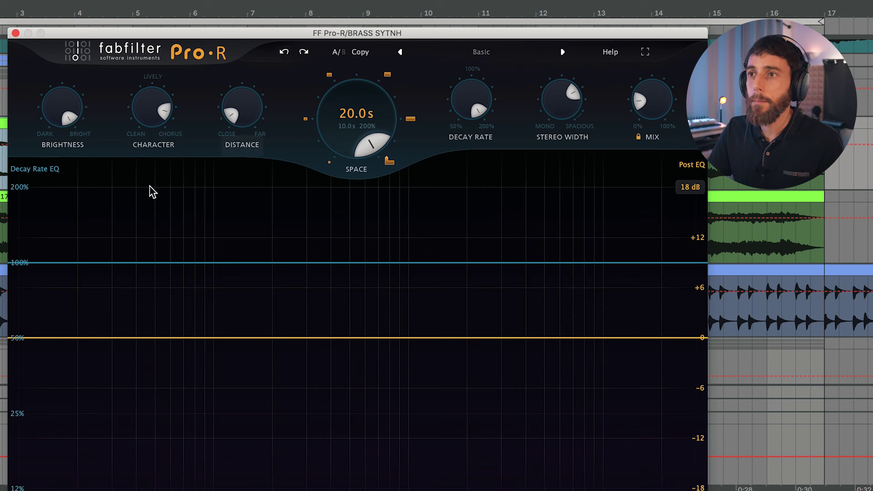
Add two Decay Rate EQ shelves with Q 0.300: low at about 155 Hz and 35.43%, high at about 4676 Hz and 176%
{"action": "left_click_drag", "start_coordinate": [31, 262], "coordinate": [246, 375]}
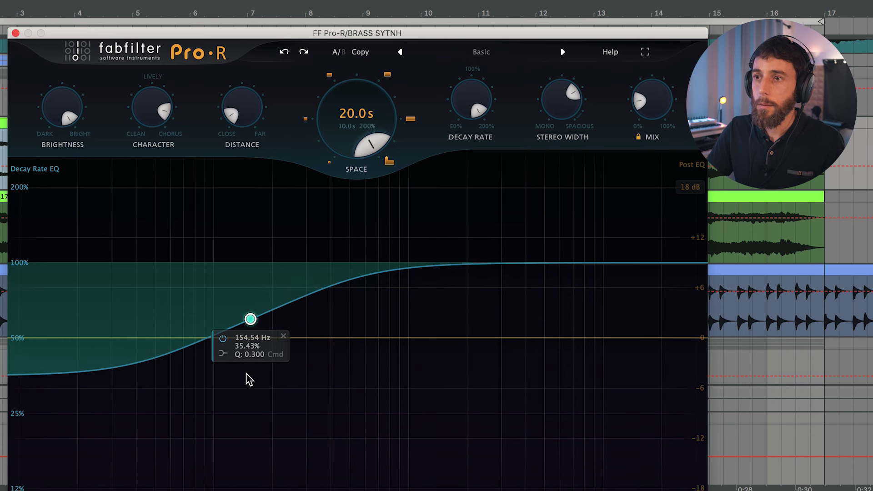
{"action": "left_click_drag", "start_coordinate": [614, 264], "coordinate": [540, 208]}
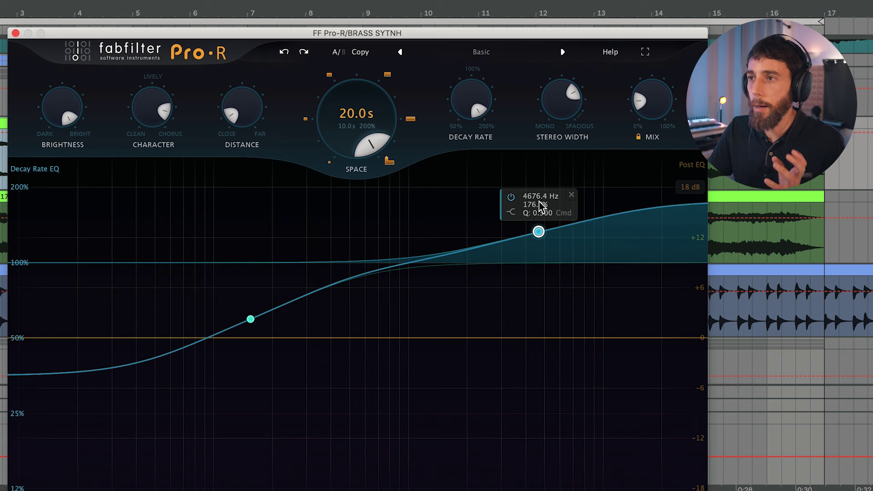
Add a 6 dB/oct low cut at about 306 Hz to the Post EQ
{"action": "left_click", "coordinate": [55, 338]}
{"action": "left_click_drag", "start_coordinate": [56, 339], "coordinate": [184, 342]}
{"action": "left_click_drag", "start_coordinate": [187, 339], "coordinate": [311, 339]}
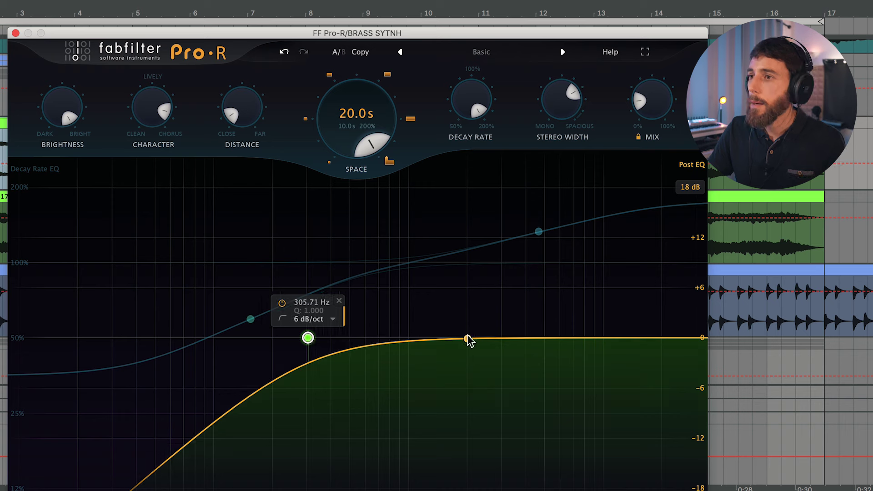
Add a 12 dB/oct Post EQ high cut at about 16841 Hz with Q 2.341 and a +4.44 dB bell at about 5687 Hz
{"action": "left_click", "coordinate": [675, 337]}
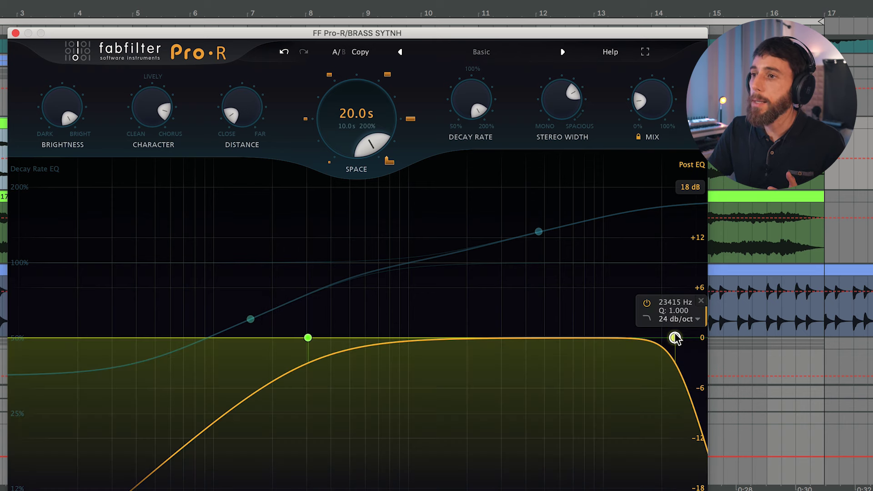
{"action": "left_click_drag", "start_coordinate": [675, 338], "coordinate": [647, 279]}
{"action": "scroll", "coordinate": [647, 280], "scroll_direction": "down", "scroll_amount": 1}
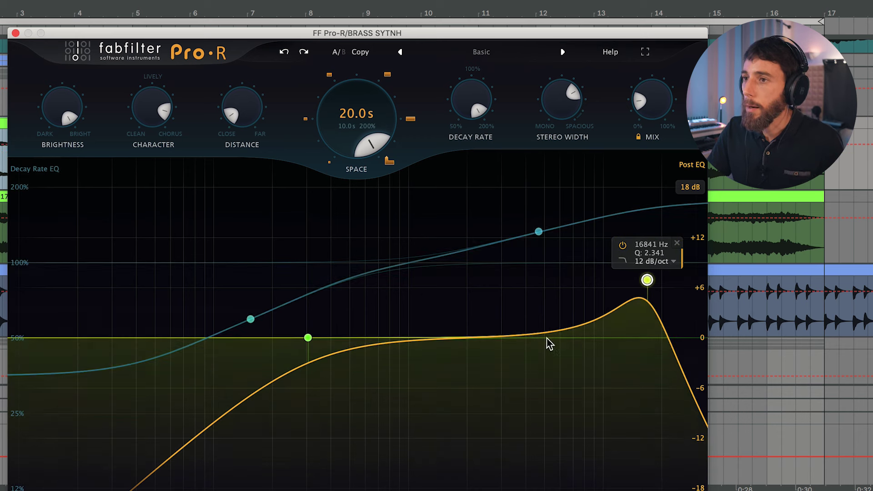
{"action": "left_click_drag", "start_coordinate": [530, 335], "coordinate": [556, 301]}
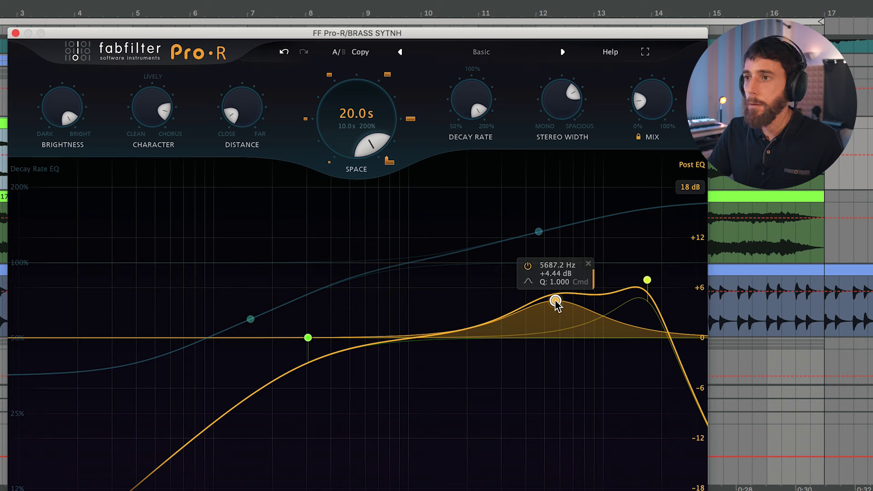
Play the brass synth while alternating between its two Pro-R reverbs, and raise the first reverb's Mix
{"action": "scroll", "coordinate": [555, 302], "scroll_direction": "down", "scroll_amount": 4}
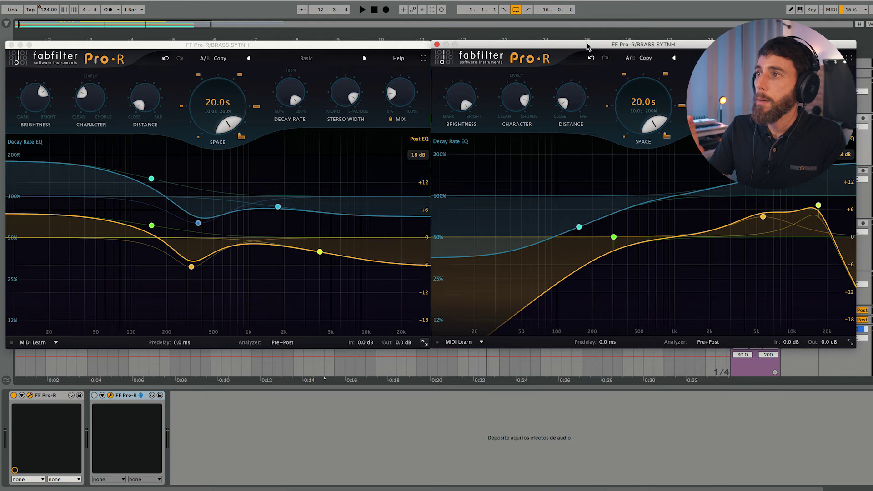
{"action": "key", "text": "space"}
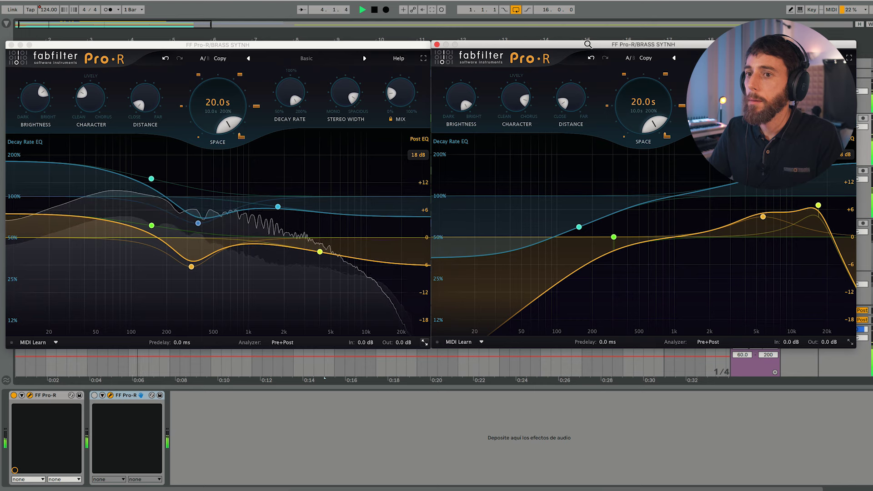
{"action": "key", "text": "a"}
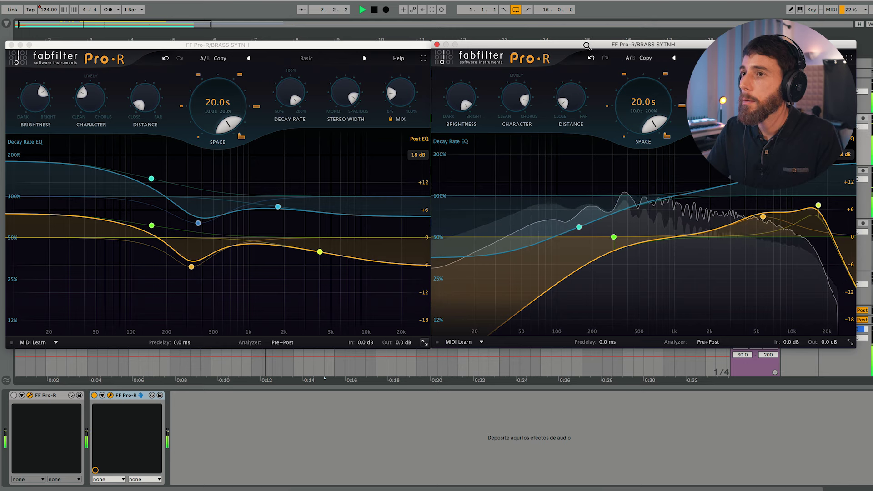
{"action": "left_click_drag", "start_coordinate": [392, 101], "coordinate": [402, 70]}
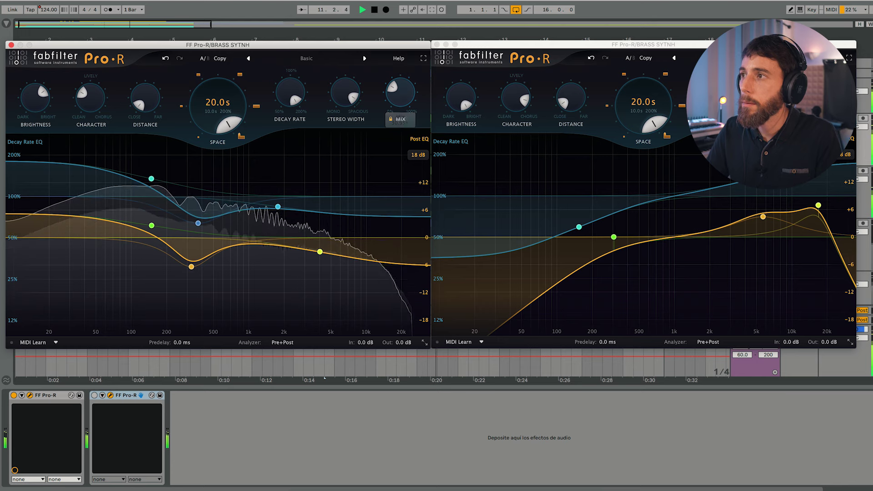
{"action": "left_click", "coordinate": [825, 91]}
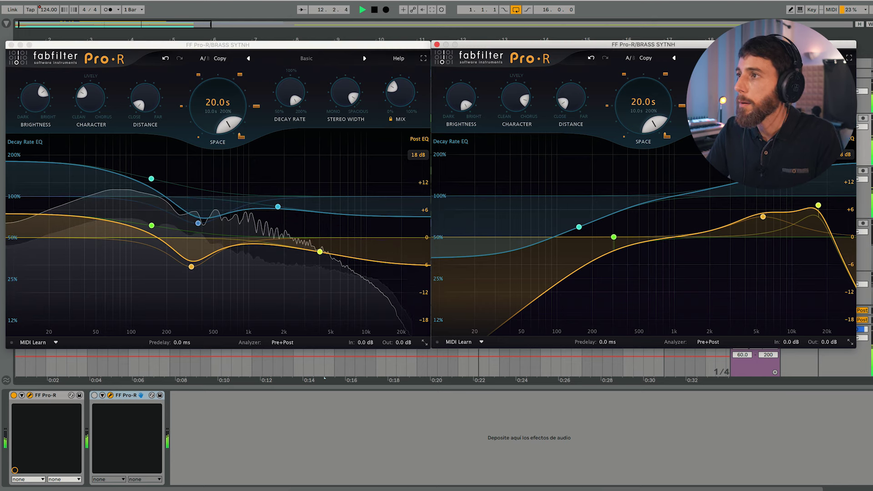
{"action": "key", "text": "a"}
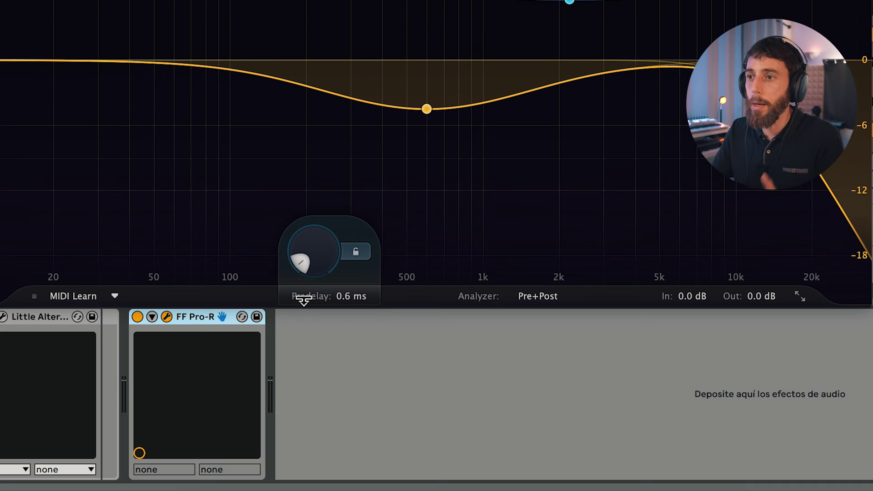
Try free-running predelay times of about 147 ms, 50 ms and 67 ms on the lead track's Pro-R
{"action": "left_click_drag", "start_coordinate": [317, 267], "coordinate": [278, 142]}
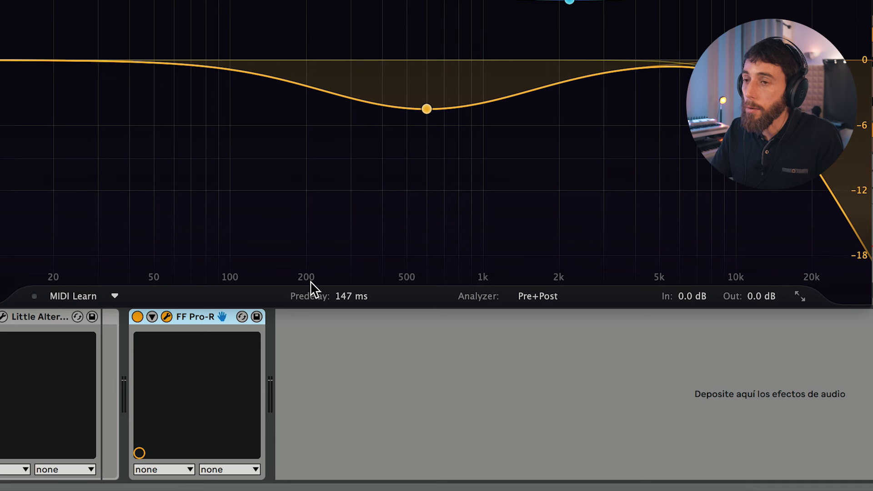
{"action": "mouse_move", "coordinate": [313, 264]}
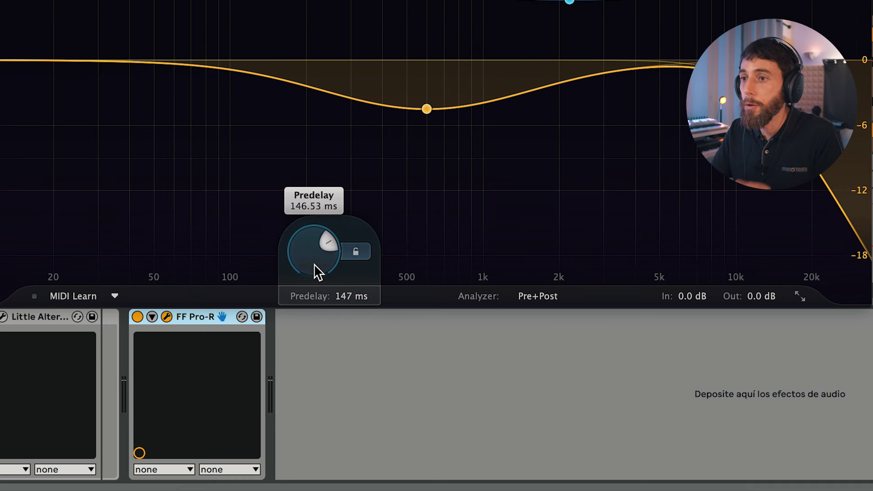
{"action": "scroll", "coordinate": [309, 232], "scroll_direction": "down", "scroll_amount": 10}
{"action": "scroll", "coordinate": [309, 233], "scroll_direction": "up", "scroll_amount": 5}
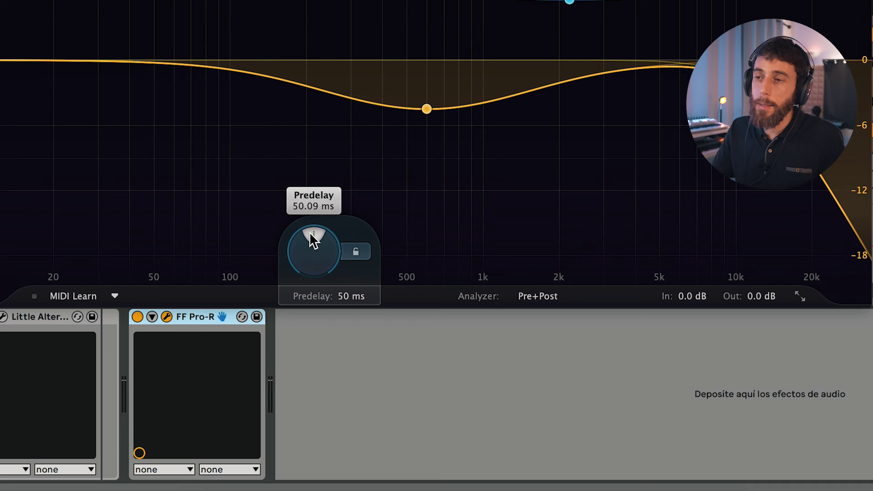
{"action": "left_click_drag", "start_coordinate": [310, 233], "coordinate": [304, 232]}
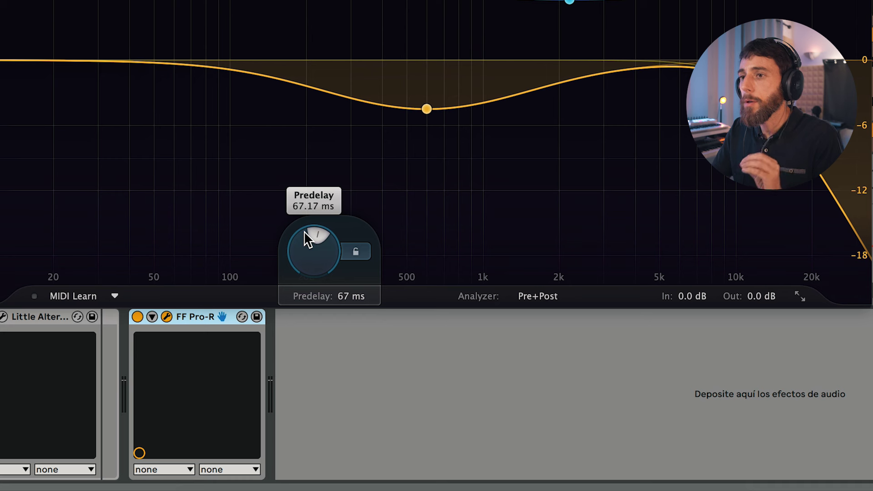
Sync the predelay to a quarter note and set its offset to 69%
{"action": "left_click", "coordinate": [356, 252]}
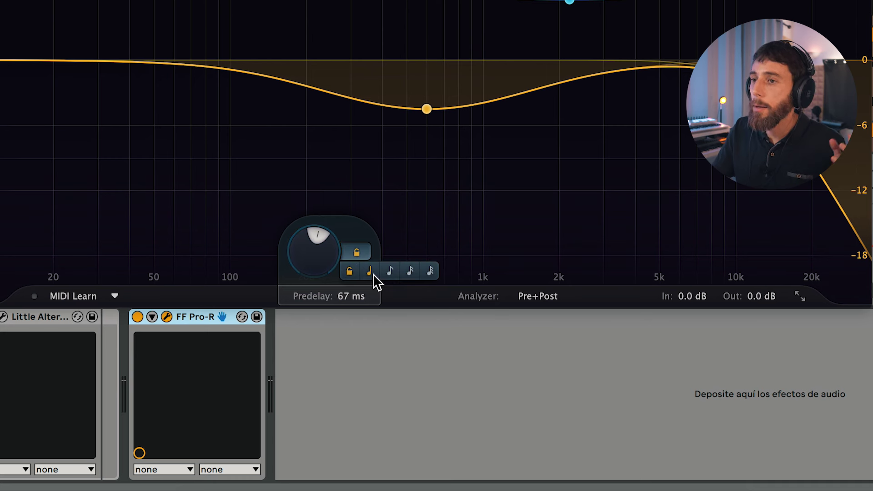
{"action": "left_click", "coordinate": [372, 273]}
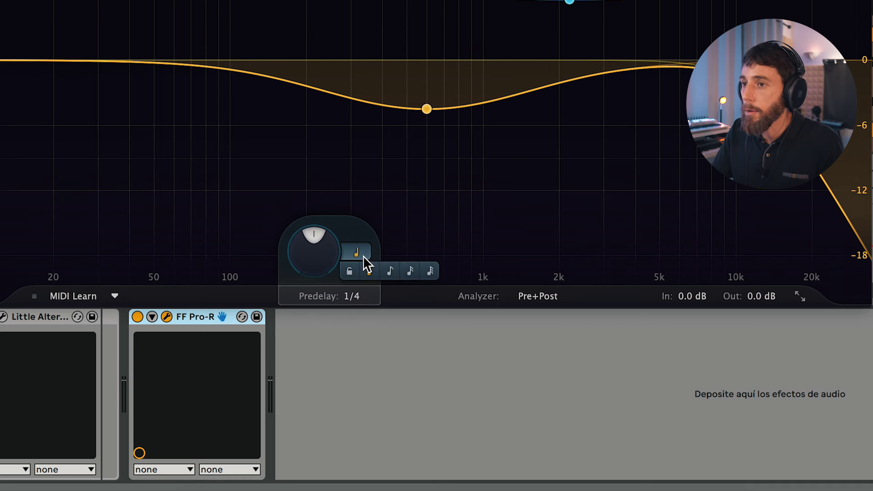
{"action": "left_click", "coordinate": [369, 272]}
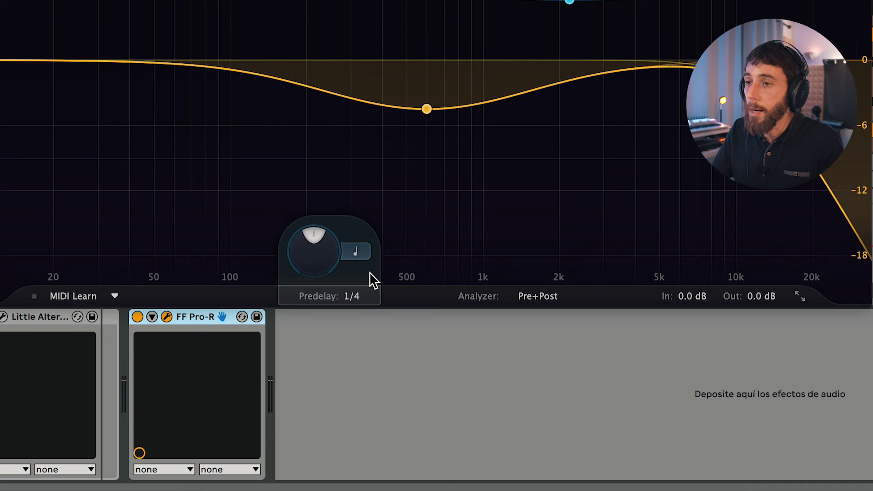
{"action": "left_click_drag", "start_coordinate": [316, 252], "coordinate": [303, 274]}
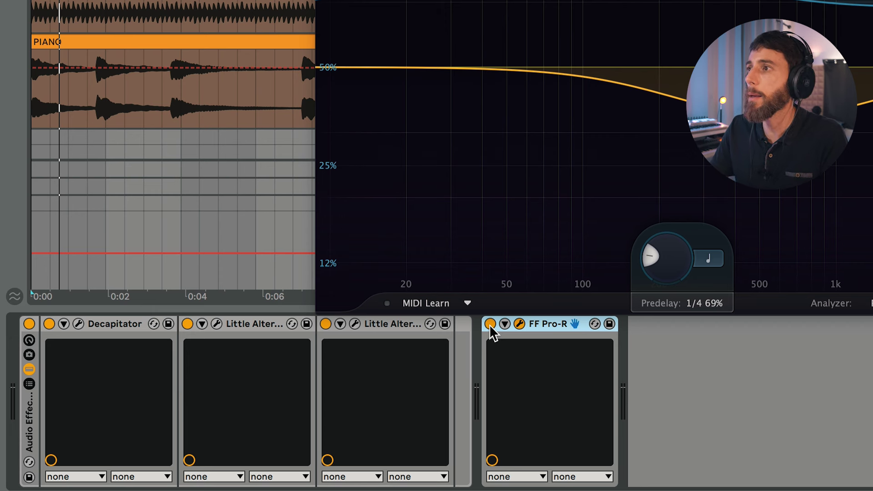
Bypass both Little AlterBoy devices and Decapitator on the lead track
{"action": "left_click", "coordinate": [325, 324]}
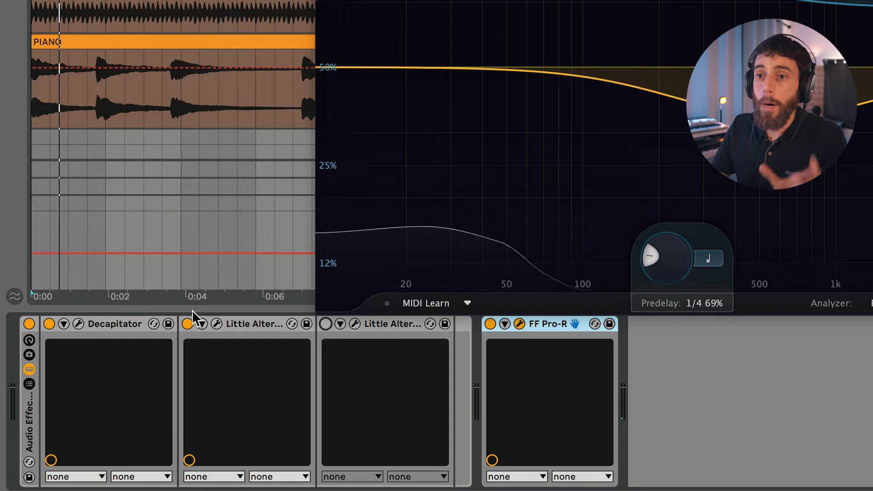
{"action": "left_click", "coordinate": [187, 324]}
{"action": "left_click", "coordinate": [49, 324]}
Re-enable Decapitator and both Little AlterBoys one by one with their interfaces open, and compare the sound with the effect rack off and on
{"action": "left_click", "coordinate": [48, 323]}
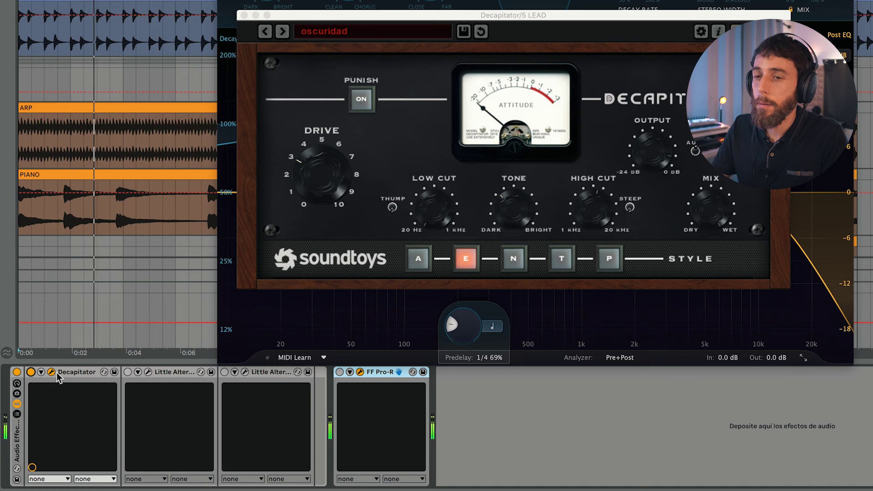
{"action": "left_click", "coordinate": [148, 372]}
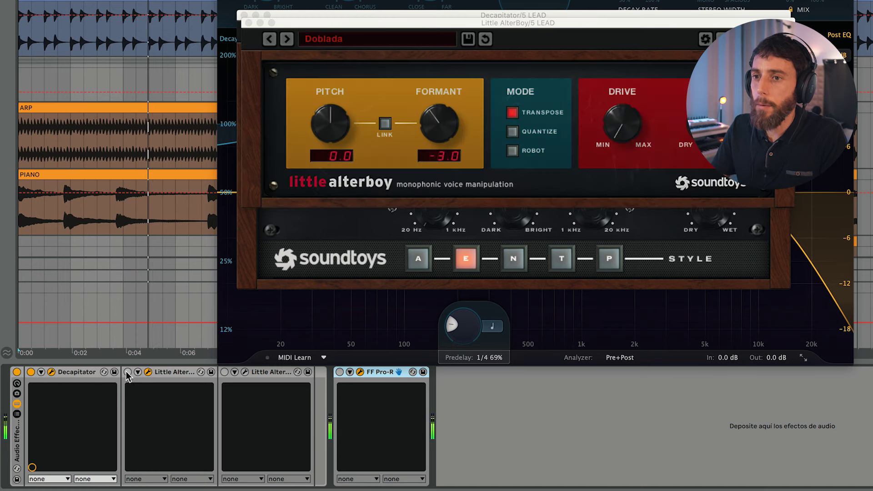
{"action": "left_click", "coordinate": [128, 372]}
{"action": "left_click", "coordinate": [244, 372]}
{"action": "left_click", "coordinate": [224, 372]}
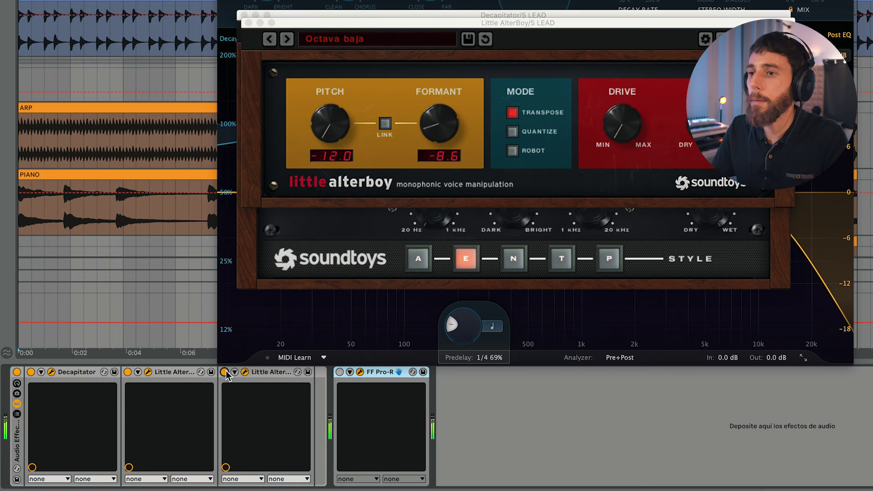
{"action": "left_click", "coordinate": [17, 372]}
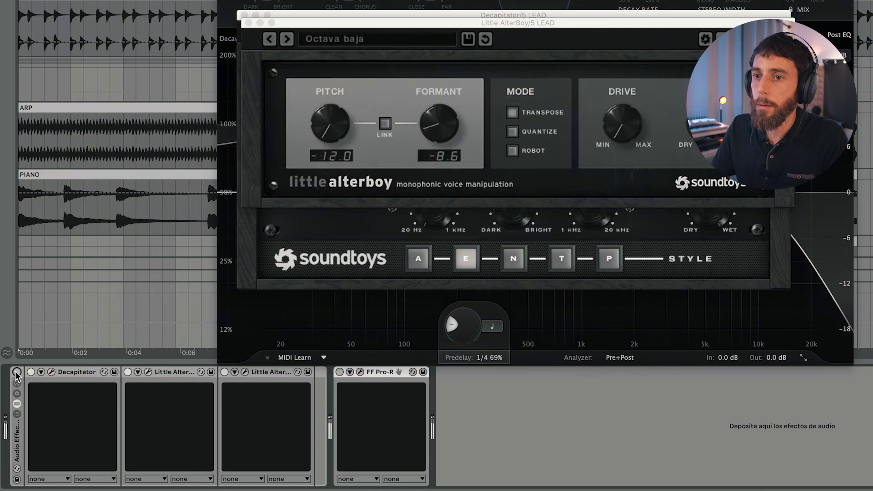
{"action": "left_click", "coordinate": [17, 372]}
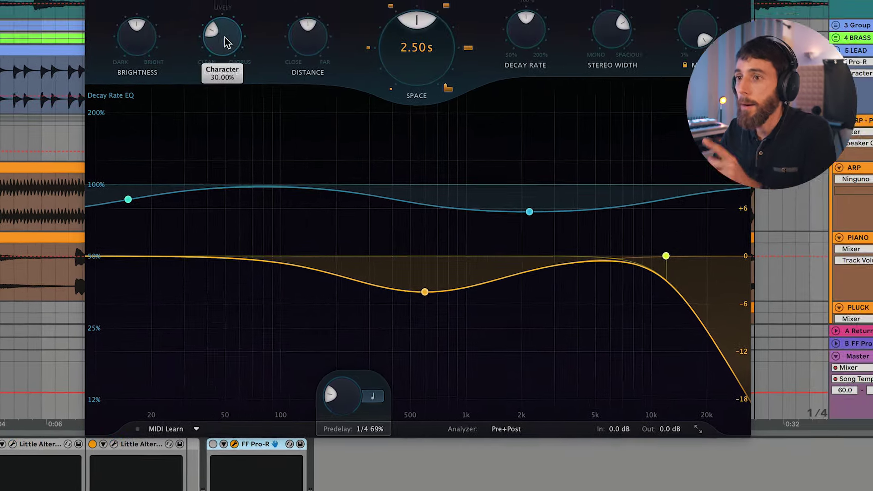
Set the lead reverb's Character to 91.06% and lower its Distance close to minimum
{"action": "left_click_drag", "start_coordinate": [226, 41], "coordinate": [226, 5]}
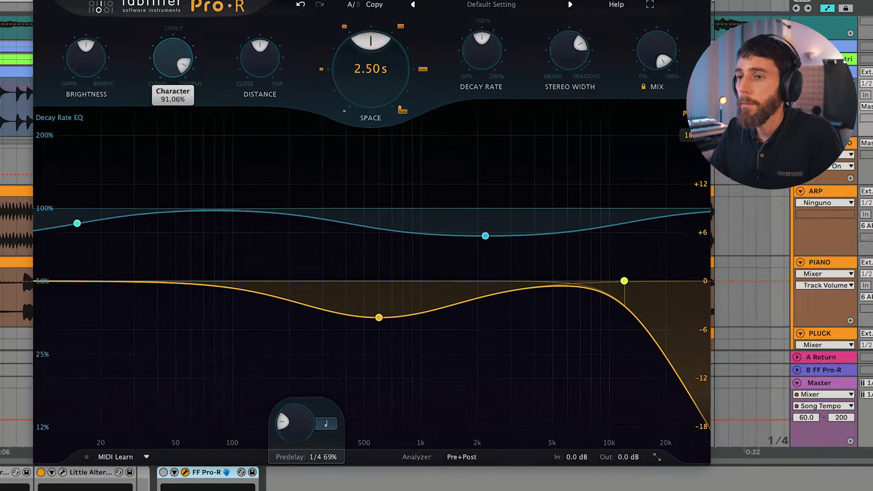
{"action": "left_click_drag", "start_coordinate": [173, 58], "coordinate": [172, 58]}
{"action": "left_click_drag", "start_coordinate": [241, 64], "coordinate": [222, 137]}
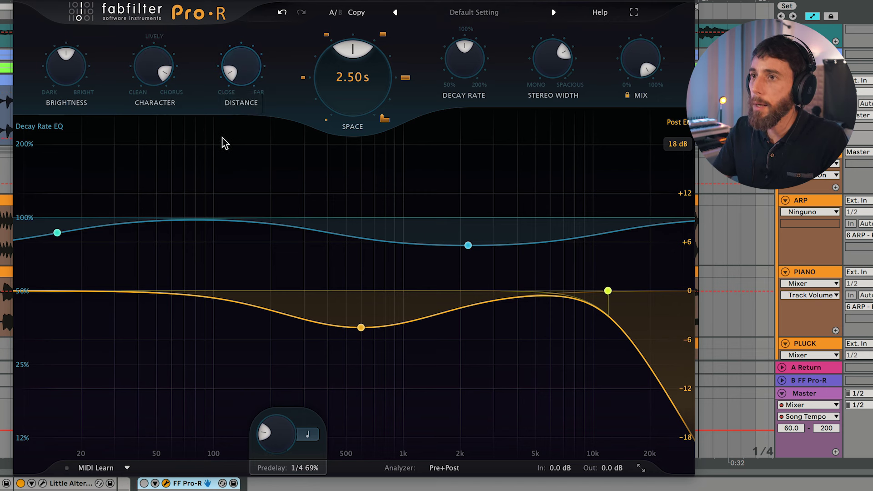
Increase the Stereo Width and shorten the reverb with Decay Rate at 50% and Space at 0.36 s
{"action": "left_click_drag", "start_coordinate": [550, 74], "coordinate": [548, 43]}
{"action": "left_click_drag", "start_coordinate": [464, 59], "coordinate": [444, 221]}
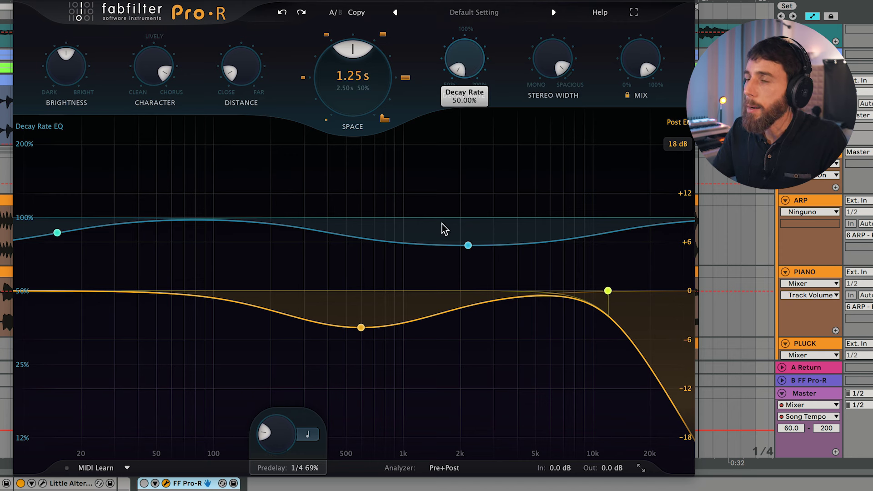
{"action": "left_click_drag", "start_coordinate": [354, 78], "coordinate": [332, 152]}
Add a Post EQ low cut at about 80 Hz and lower the Mix to a mostly dry setting
{"action": "left_click_drag", "start_coordinate": [147, 293], "coordinate": [197, 295]}
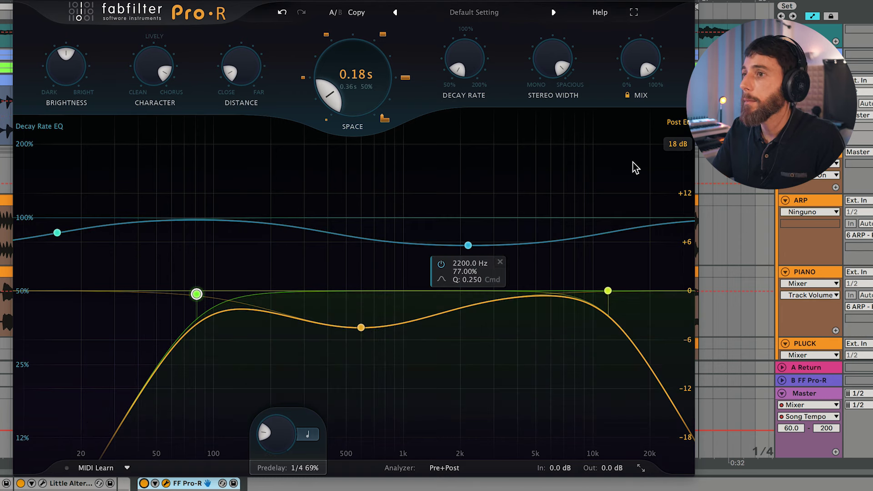
{"action": "left_click_drag", "start_coordinate": [638, 55], "coordinate": [637, 64]}
{"action": "scroll", "coordinate": [637, 60], "scroll_direction": "down", "scroll_amount": 10}
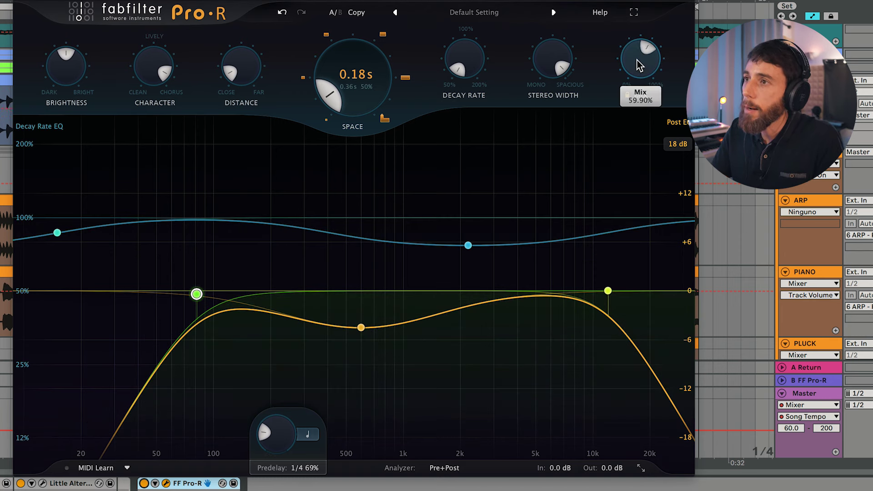
{"action": "scroll", "coordinate": [637, 60], "scroll_direction": "up", "scroll_amount": 1}
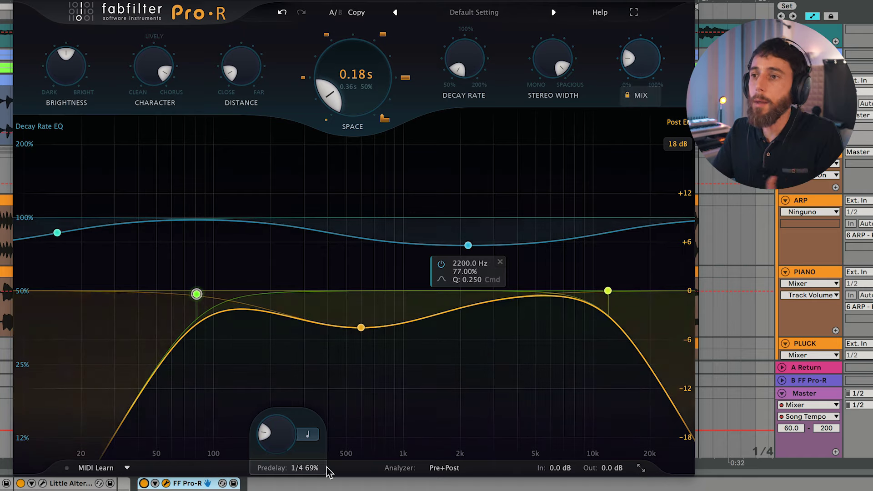
Set the quarter-note predelay's offset to about 72% while the lead plays
{"action": "mouse_move", "coordinate": [292, 432]}
{"action": "key", "text": "space"}
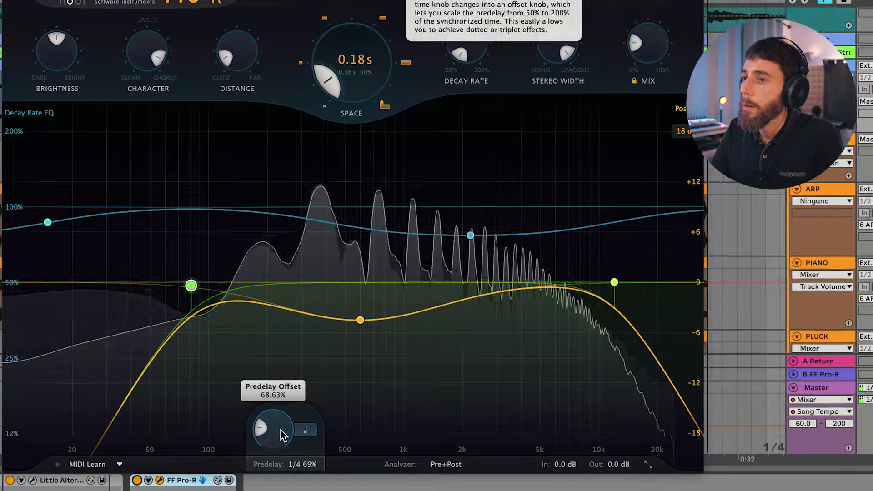
{"action": "left_click_drag", "start_coordinate": [282, 431], "coordinate": [270, 391]}
{"action": "scroll", "coordinate": [265, 383], "scroll_direction": "down", "scroll_amount": 1}
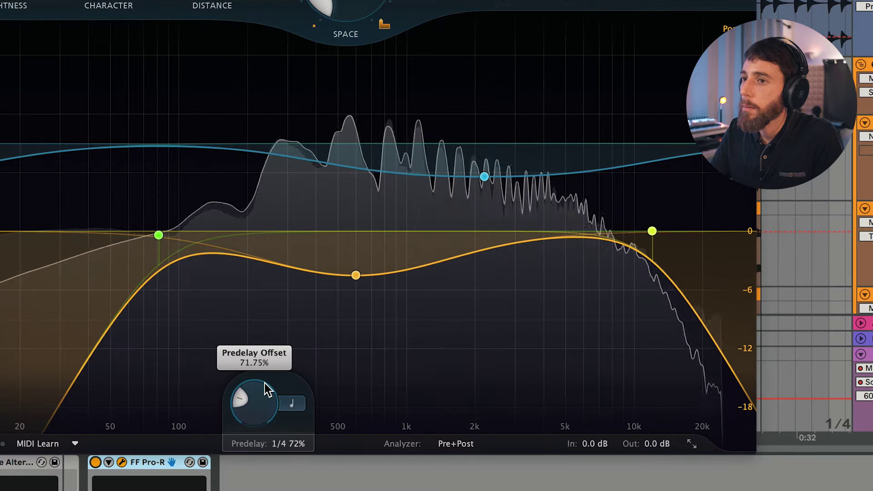
{"action": "scroll", "coordinate": [265, 383], "scroll_direction": "up", "scroll_amount": 5}
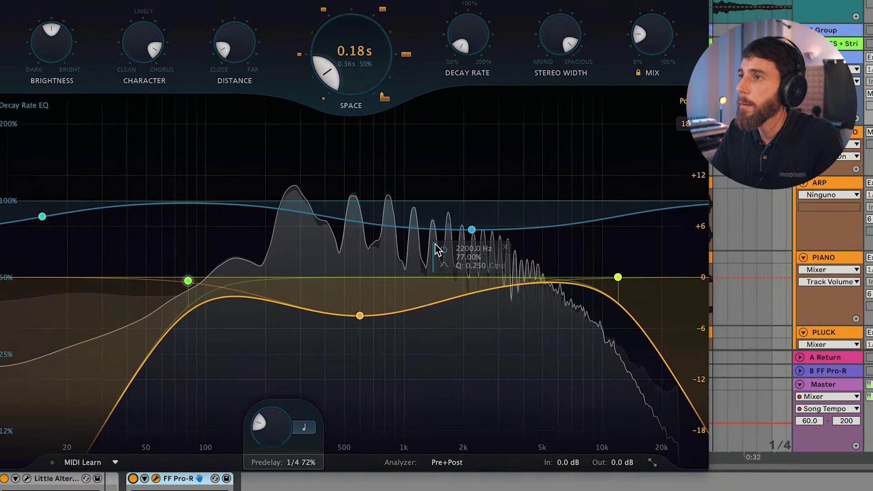
Set the Mix to 14.68% and compare the lead with Pro-R bypassed and active
{"action": "mouse_move", "coordinate": [646, 23]}
{"action": "scroll", "coordinate": [630, 78], "scroll_direction": "down", "scroll_amount": 3}
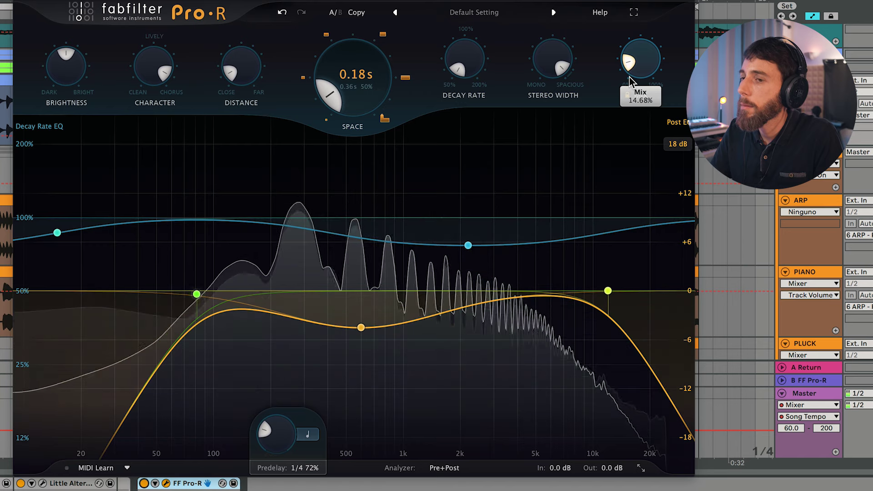
{"action": "left_click", "coordinate": [143, 484]}
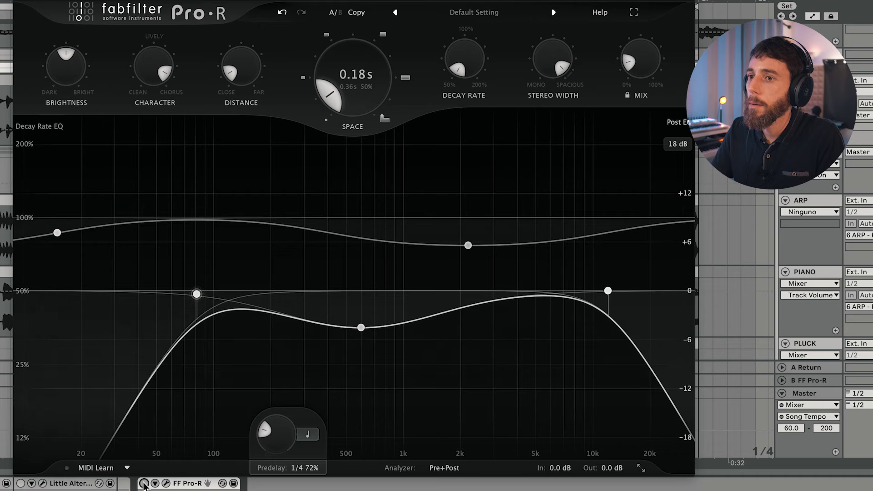
{"action": "left_click", "coordinate": [144, 483]}
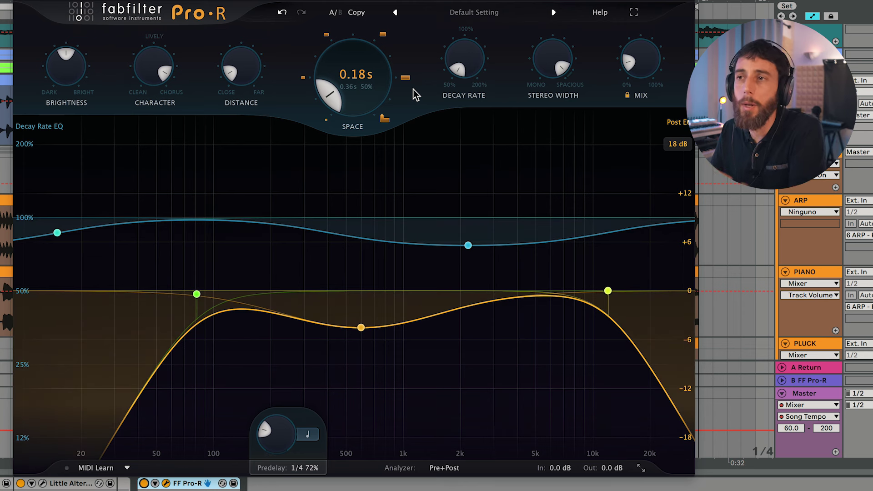
Try Space at about 2.87 s during playback and bring it down to 0.87 s
{"action": "left_click_drag", "start_coordinate": [353, 89], "coordinate": [354, 85]}
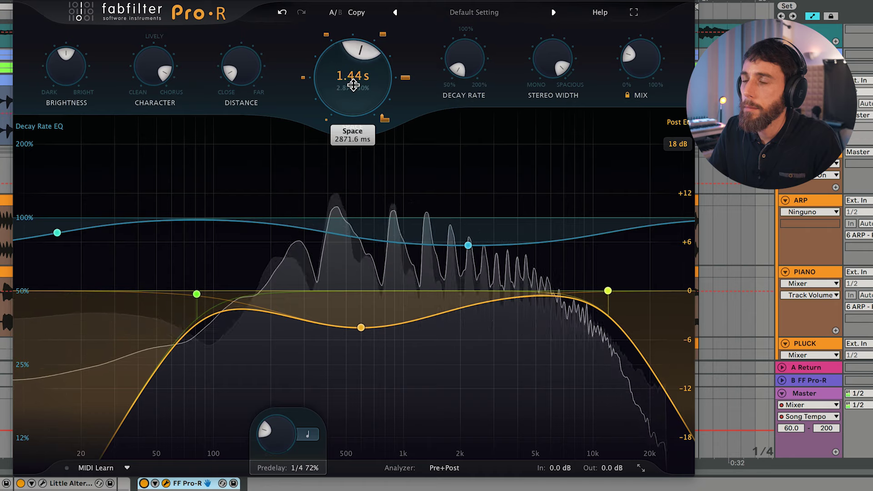
{"action": "left_click_drag", "start_coordinate": [353, 85], "coordinate": [353, 85]}
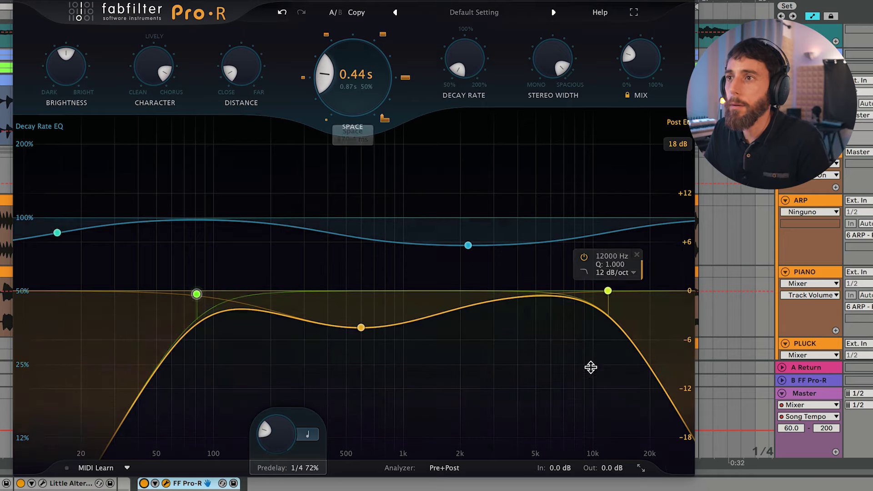
Show Pro-R's input and output level controls and play the lead track
{"action": "mouse_move", "coordinate": [604, 466]}
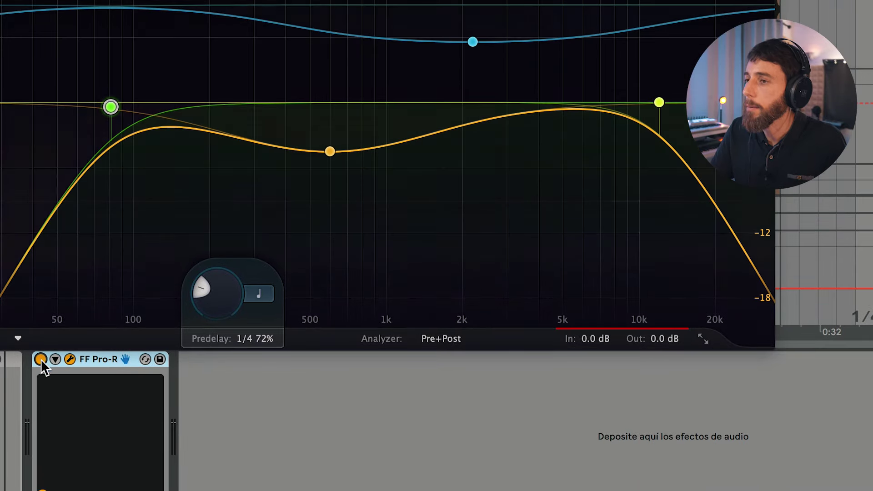
{"action": "mouse_move", "coordinate": [634, 347]}
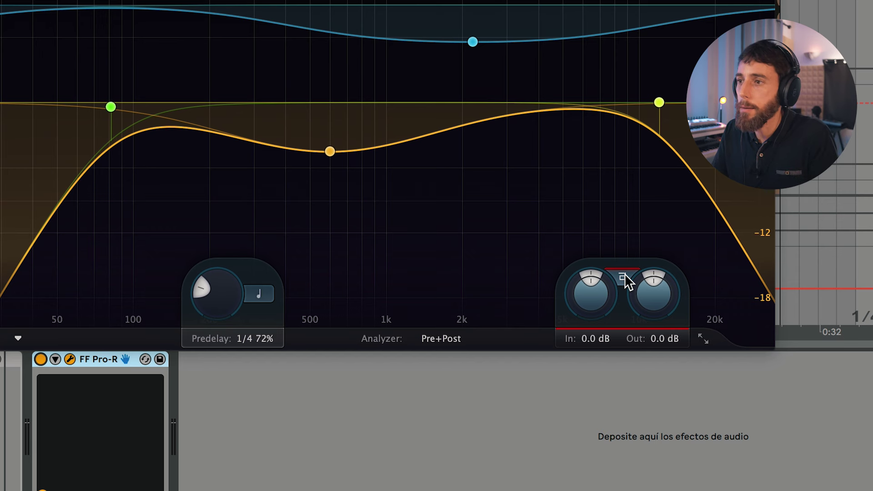
{"action": "key", "text": "space"}
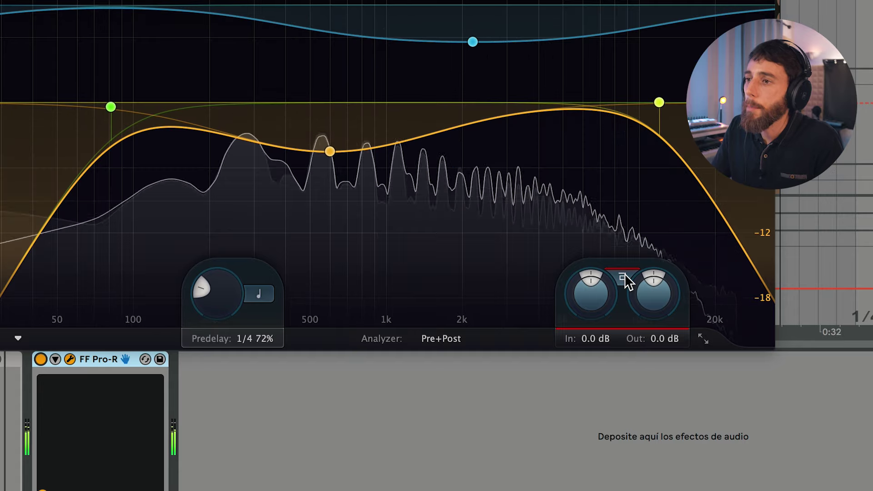